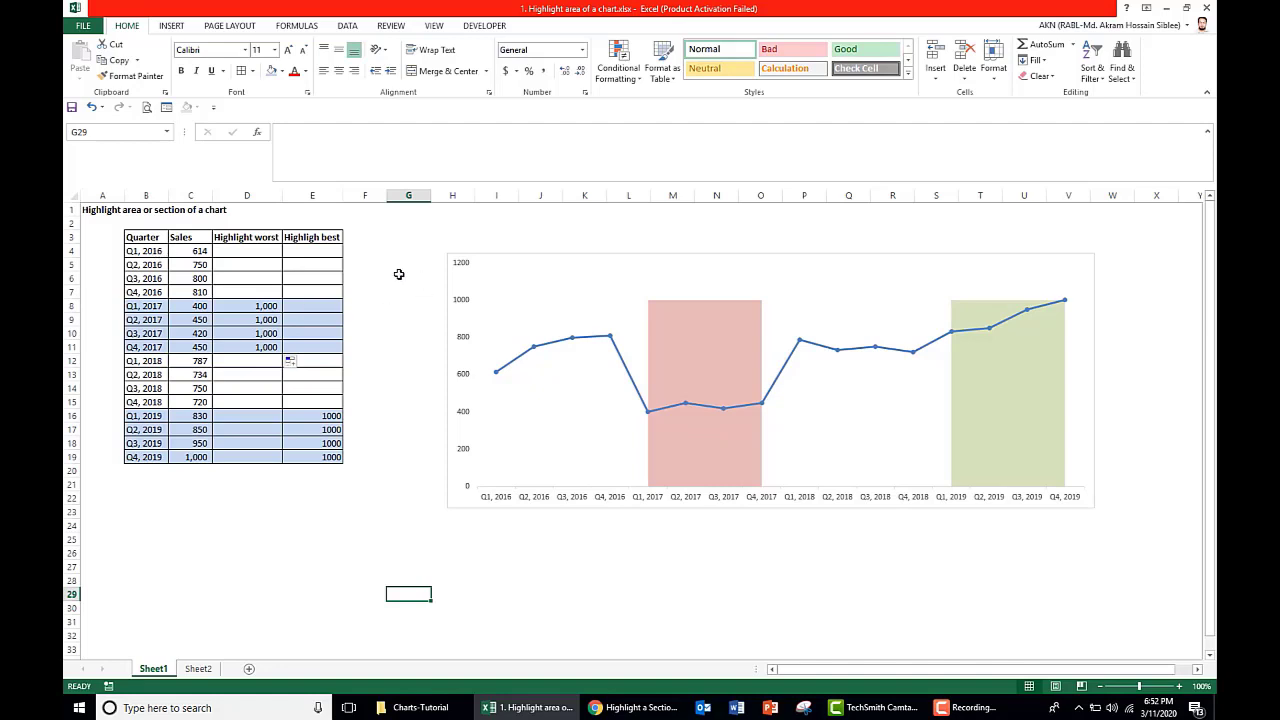
- Copy the quarterly sales table A1:F21 into Sheet2 at cell A1
{"action": "left_click_drag", "start_coordinate": [148, 251], "coordinate": [150, 456]}
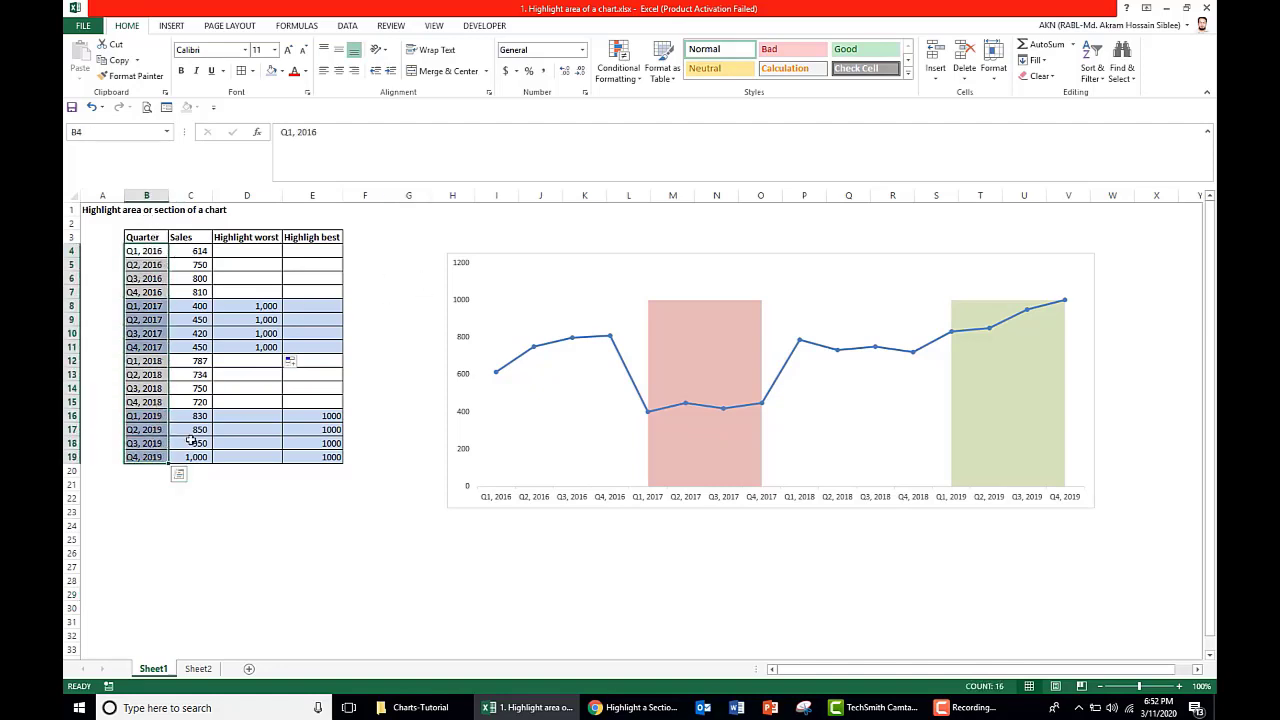
{"action": "left_click", "coordinate": [252, 494]}
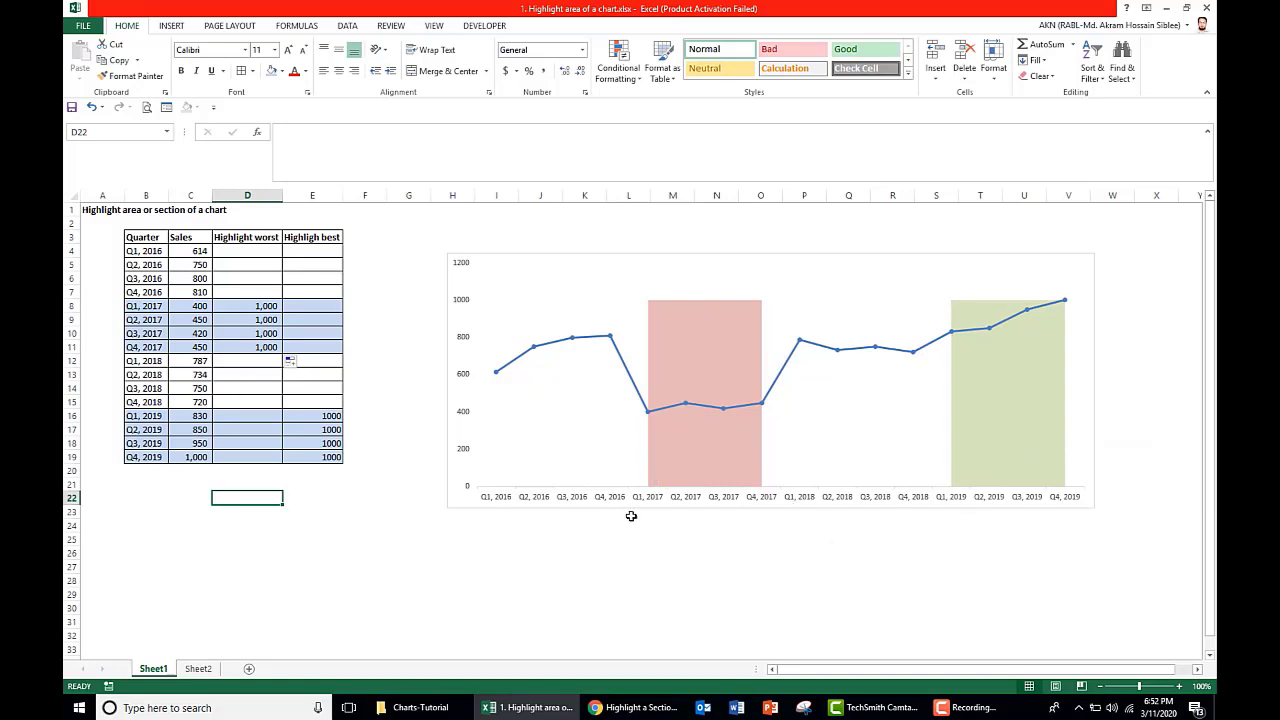
{"action": "left_click", "coordinate": [391, 517]}
{"action": "left_click_drag", "start_coordinate": [88, 210], "coordinate": [375, 485]}
{"action": "key", "text": "ctrl+c"}
{"action": "left_click", "coordinate": [198, 668]}
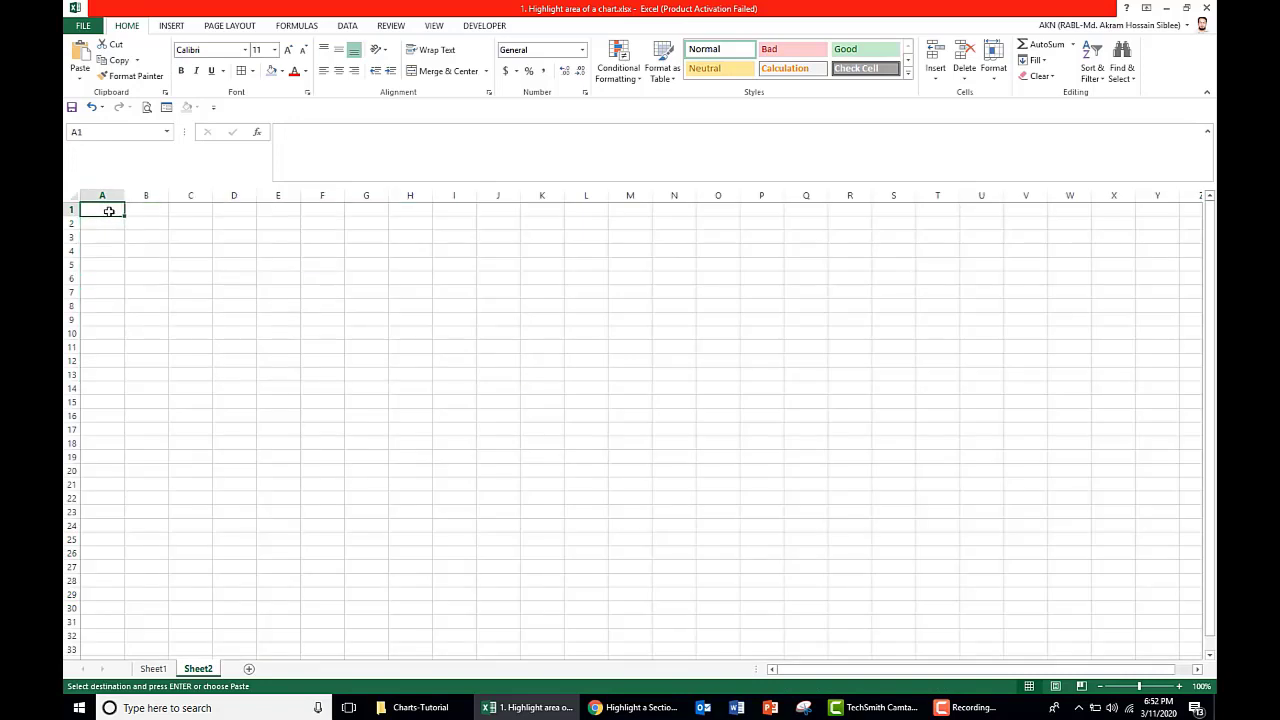
{"action": "key", "text": "ctrl+v"}
- Widen columns B, D and E to fit the Quarter, Highlight worst and Highligh best headers
{"action": "left_click", "coordinate": [454, 374]}
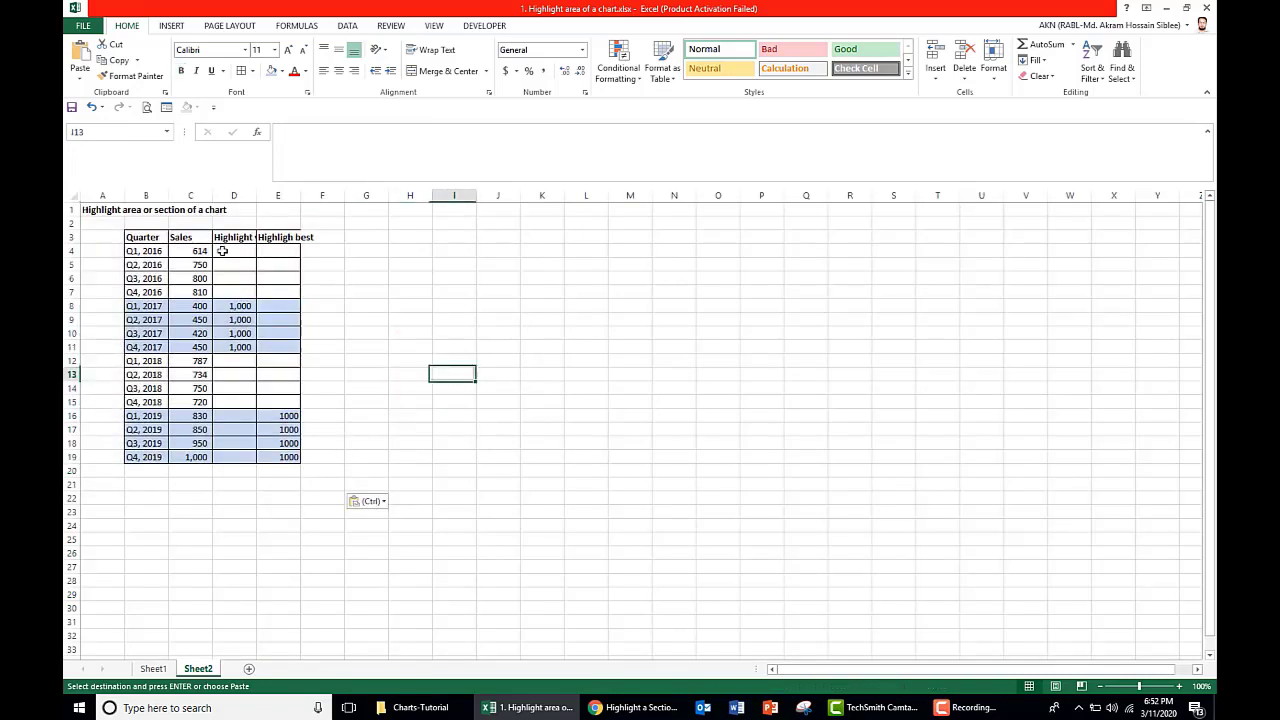
{"action": "left_click_drag", "start_coordinate": [169, 195], "coordinate": [206, 200]}
{"action": "left_click_drag", "start_coordinate": [338, 198], "coordinate": [372, 198]}
{"action": "left_click_drag", "start_coordinate": [294, 198], "coordinate": [329, 201]}
{"action": "left_click", "coordinate": [473, 277]}
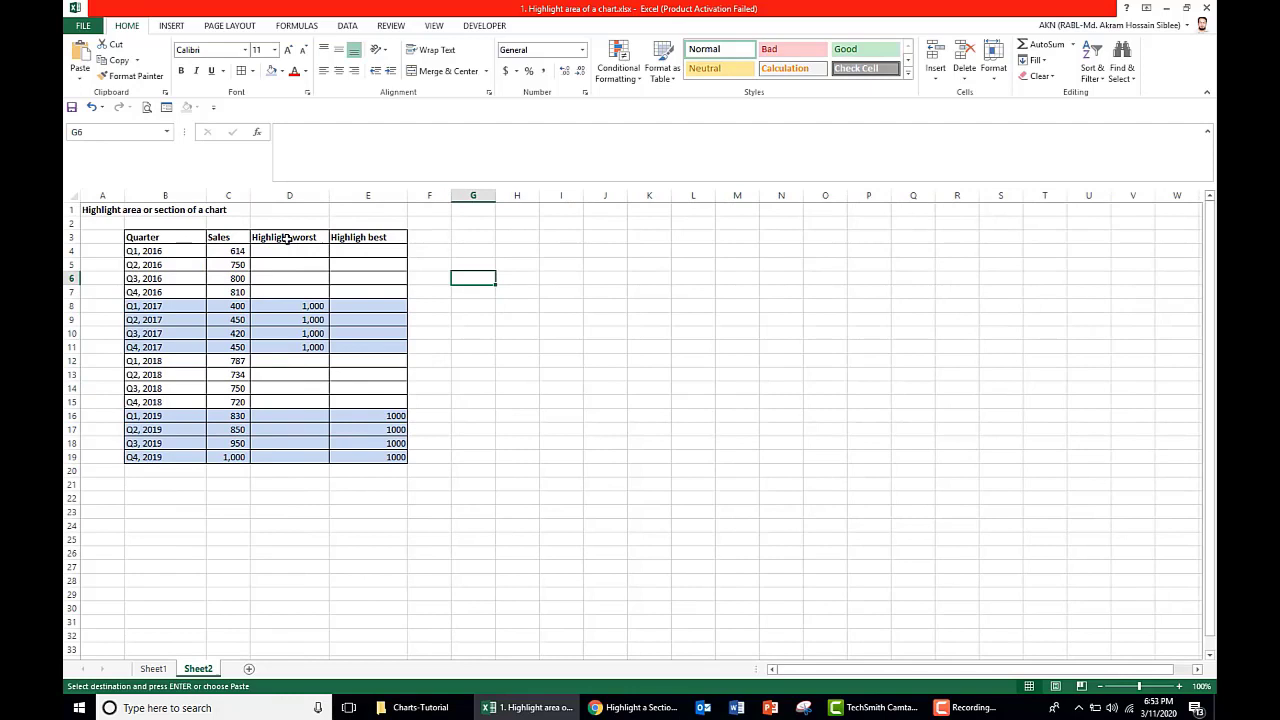
- Insert a Line with Markers chart from the Quarter and Sales data B3:C19
{"action": "left_click", "coordinate": [575, 406]}
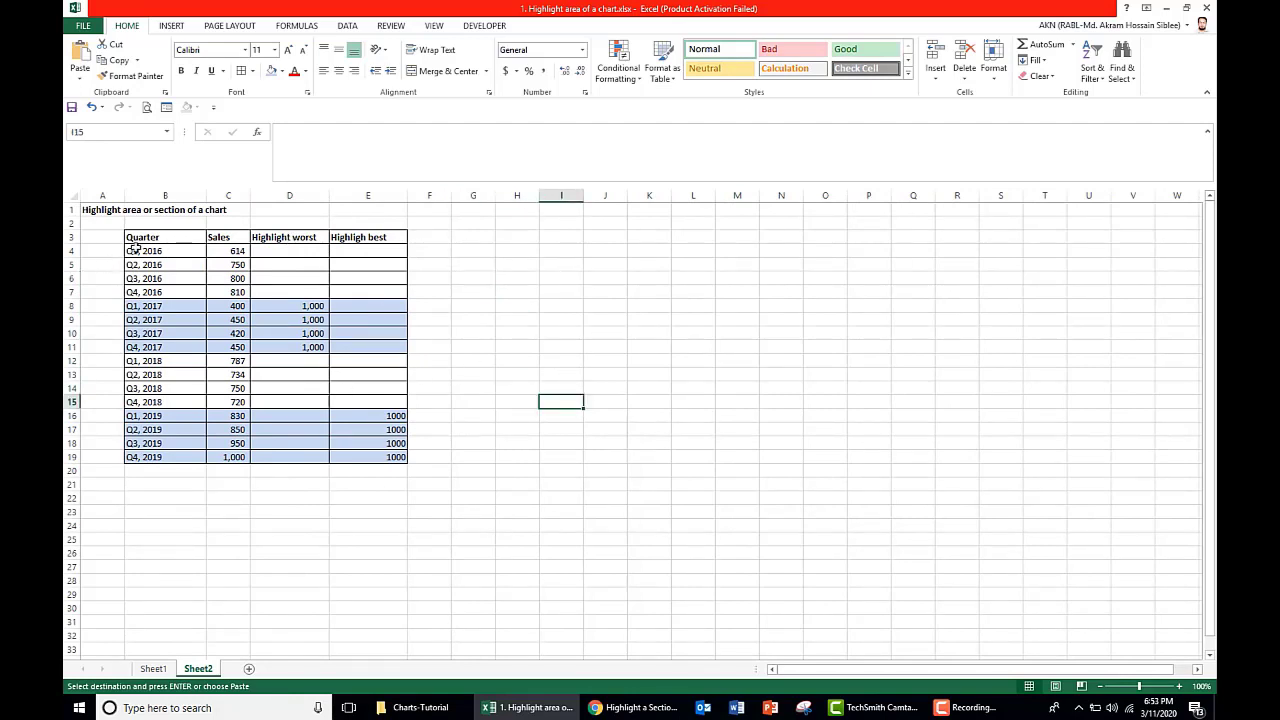
{"action": "left_click_drag", "start_coordinate": [150, 236], "coordinate": [241, 456]}
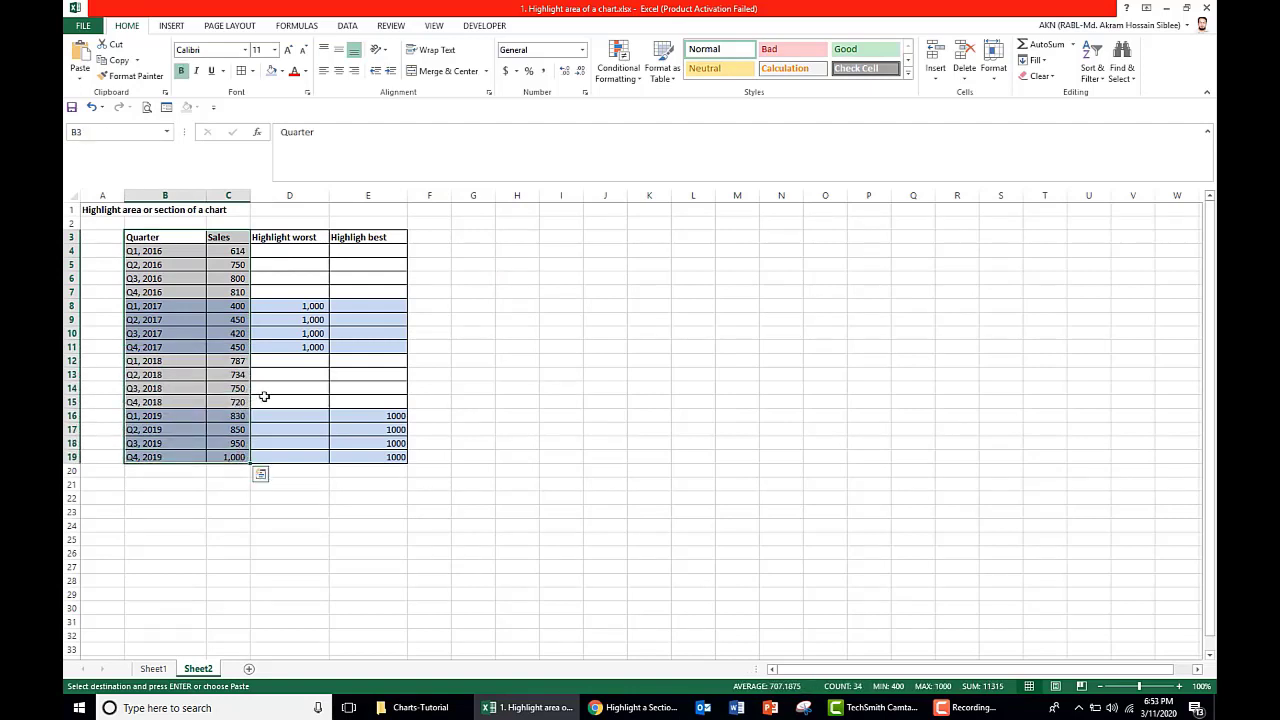
{"action": "left_click", "coordinate": [169, 29]}
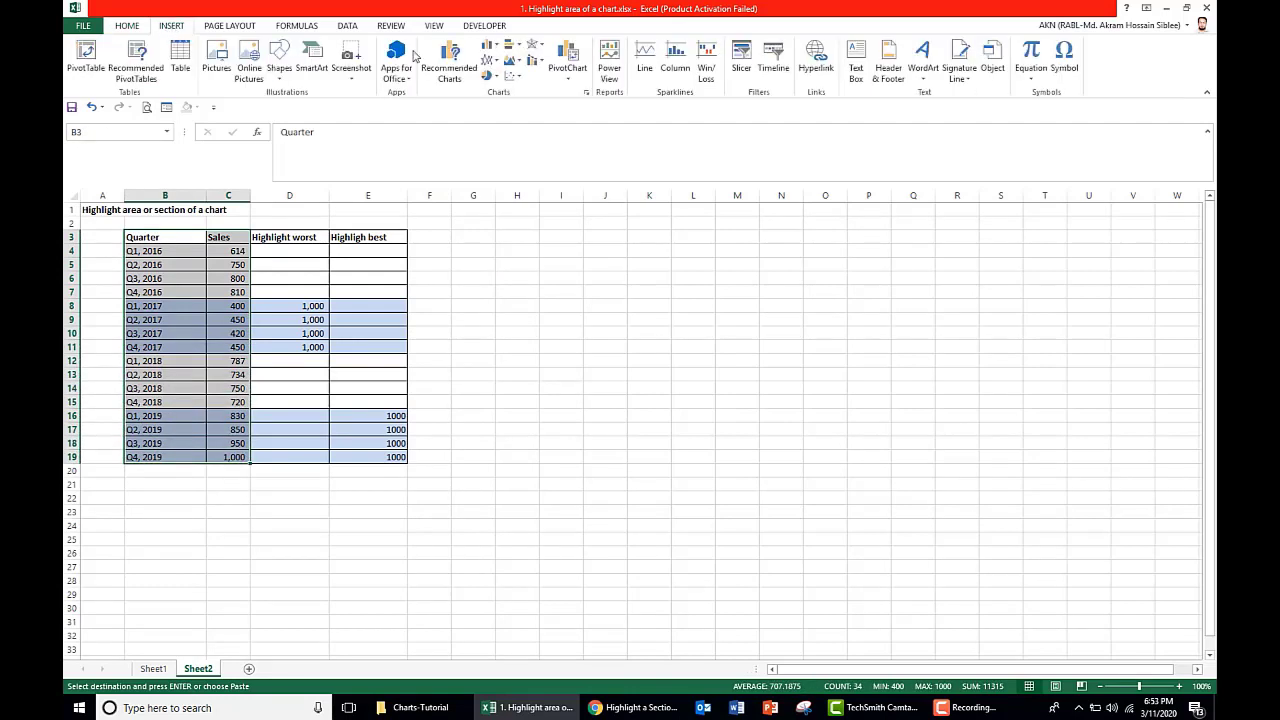
{"action": "left_click", "coordinate": [497, 62]}
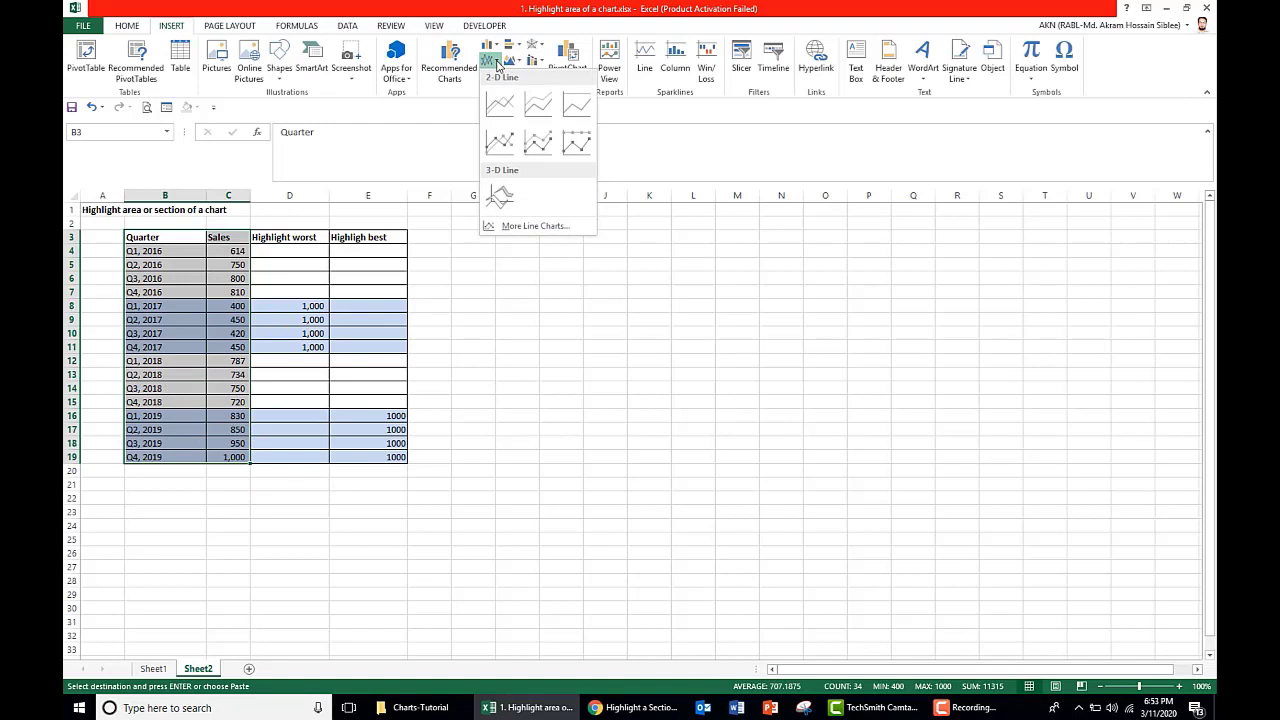
{"action": "left_click", "coordinate": [497, 146]}
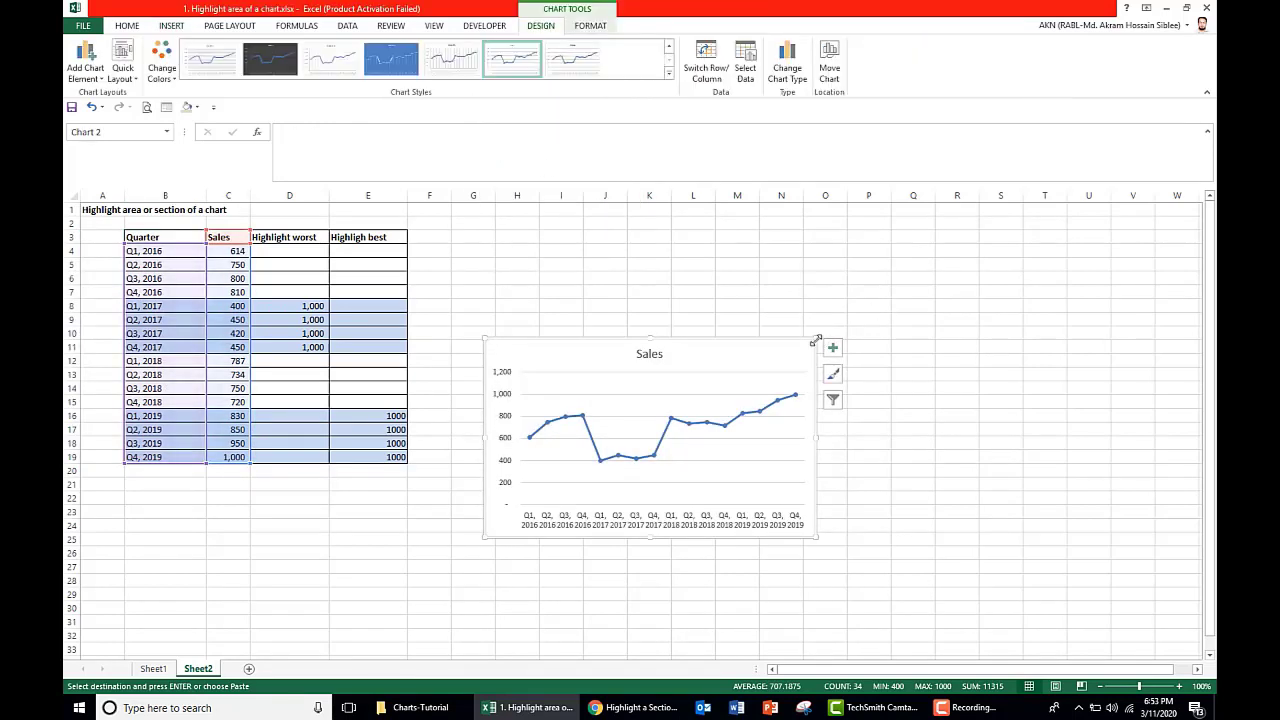
- Enlarge the chart and place it beside the table
{"action": "left_click_drag", "start_coordinate": [962, 310], "coordinate": [1106, 265]}
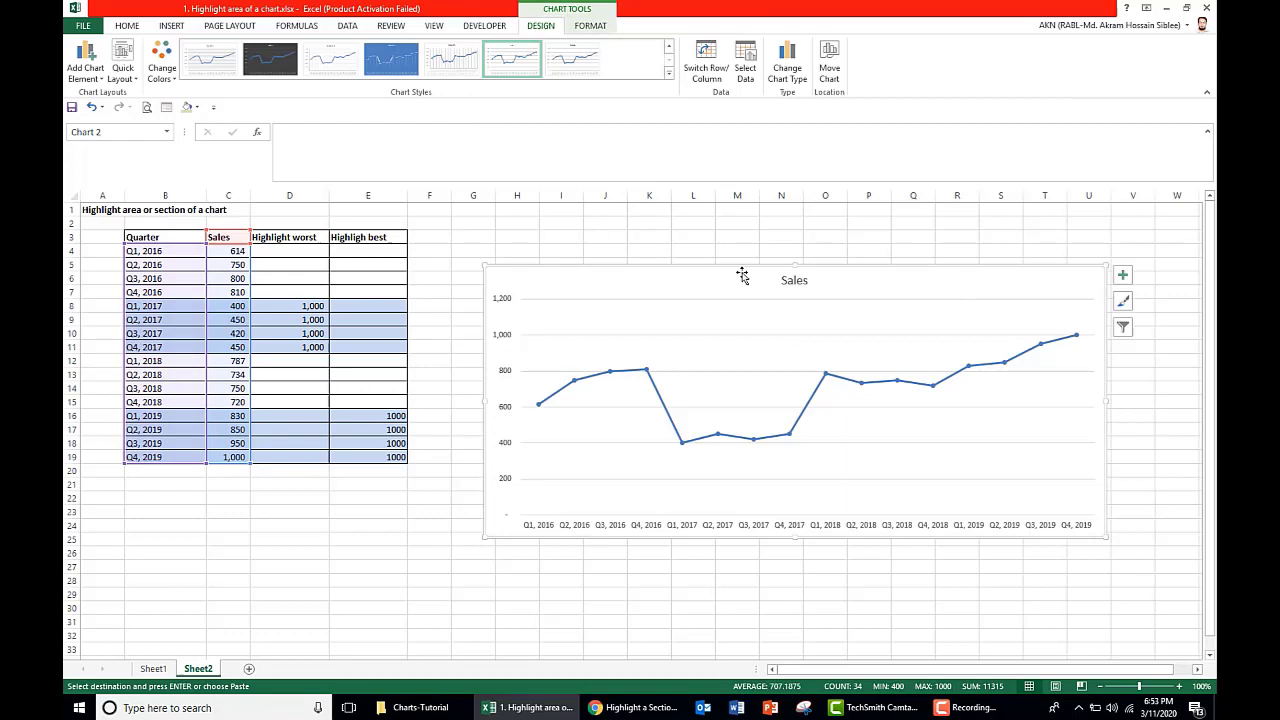
{"action": "left_click_drag", "start_coordinate": [730, 268], "coordinate": [709, 251]}
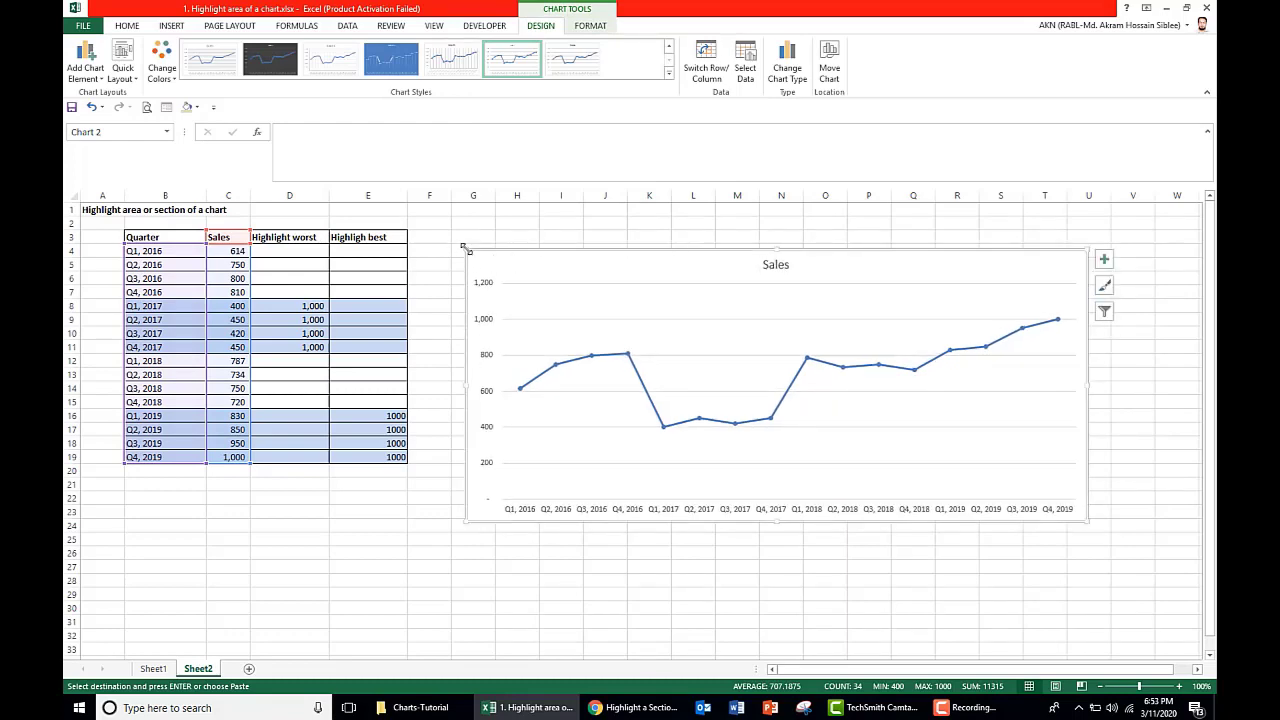
{"action": "left_click_drag", "start_coordinate": [461, 245], "coordinate": [457, 237]}
{"action": "left_click", "coordinate": [468, 222]}
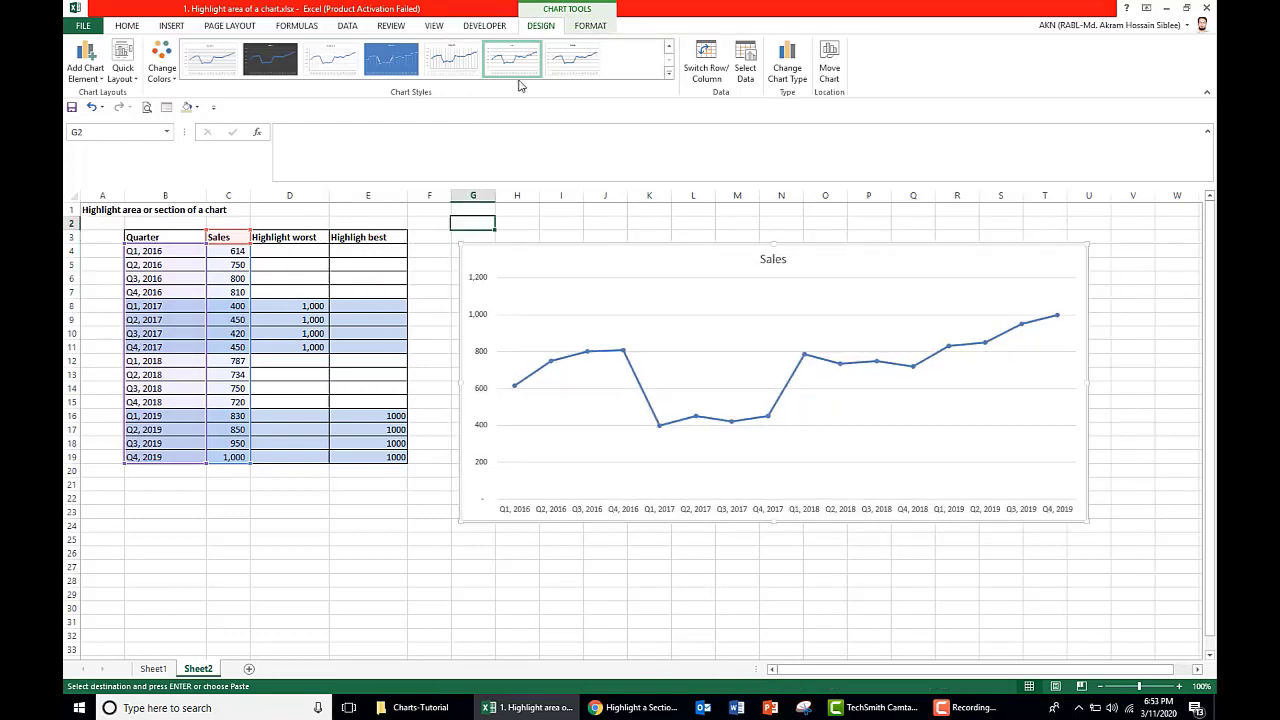
- Hide the worksheet gridlines on Sheet2
{"action": "left_click", "coordinate": [434, 26]}
{"action": "left_click", "coordinate": [214, 71]}
{"action": "left_click", "coordinate": [471, 584]}
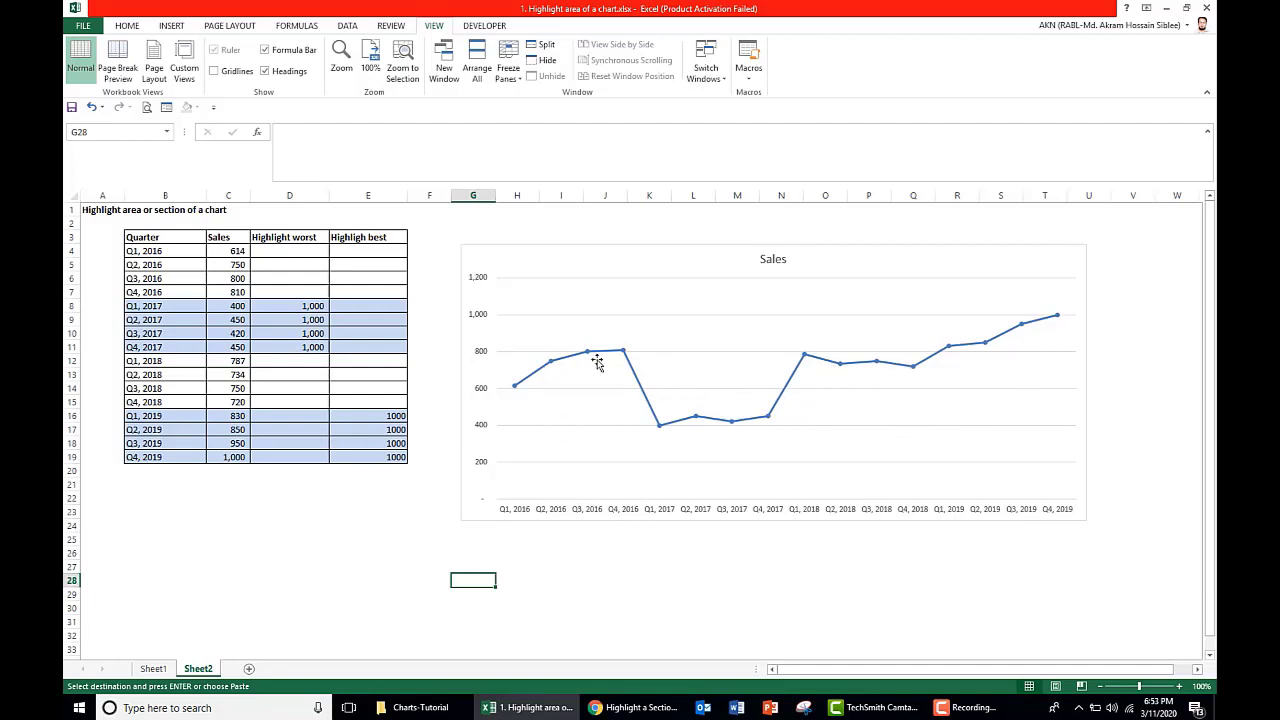
{"action": "left_click", "coordinate": [726, 372]}
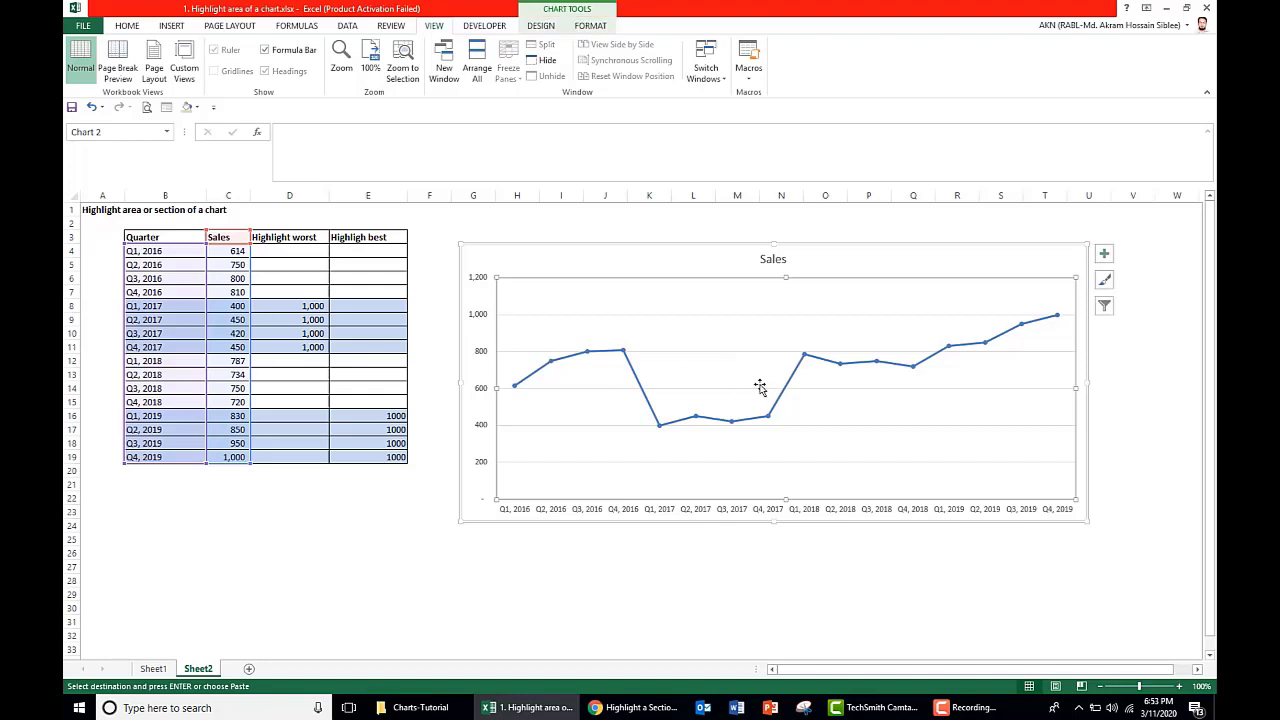
- Add a chart series named from D3 (Highlight worst) with values D4:D19
{"action": "right_click", "coordinate": [758, 384]}
{"action": "left_click", "coordinate": [803, 457]}
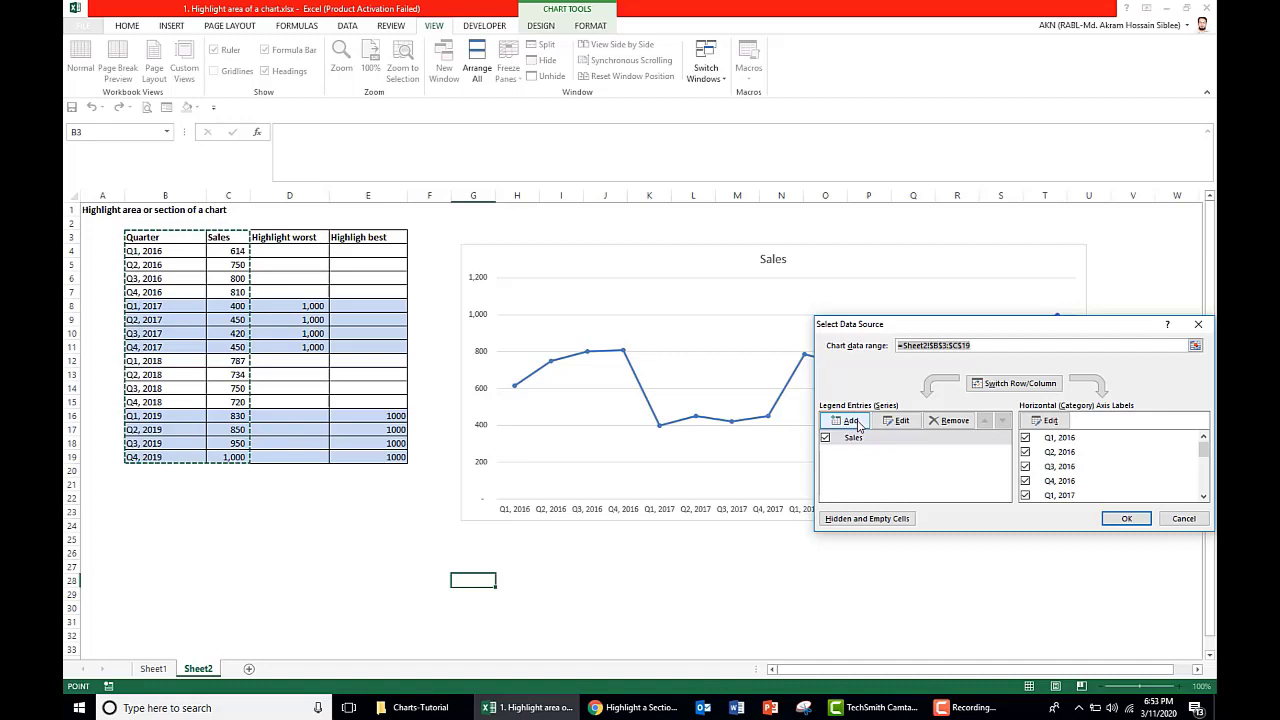
{"action": "left_click", "coordinate": [850, 421]}
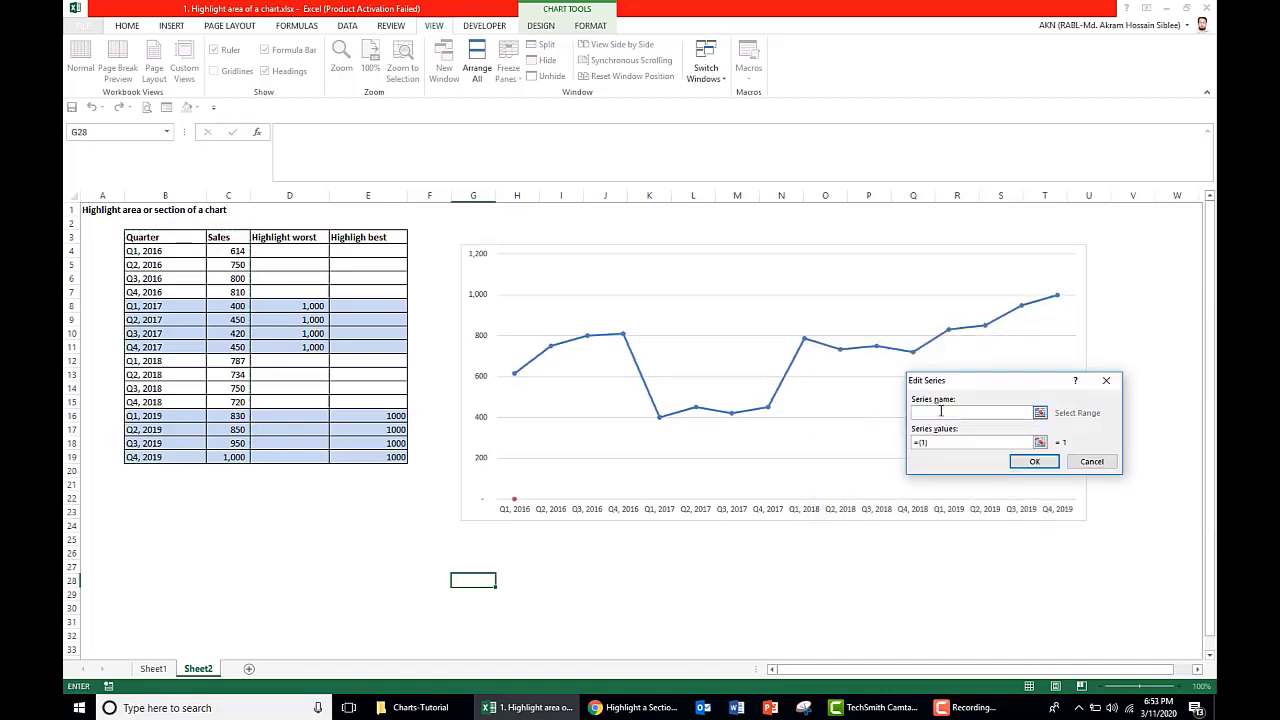
{"action": "left_click", "coordinate": [313, 237]}
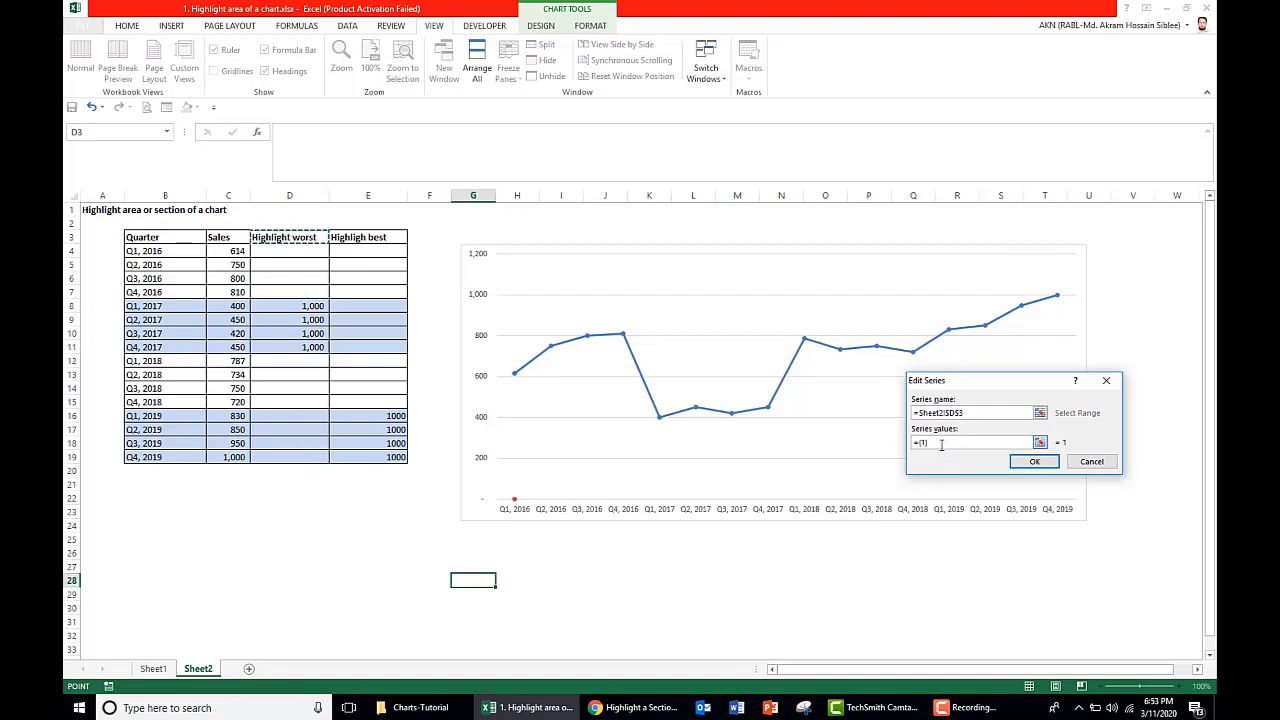
{"action": "left_click_drag", "start_coordinate": [941, 445], "coordinate": [910, 443]}
{"action": "key", "text": "BackSpace"}
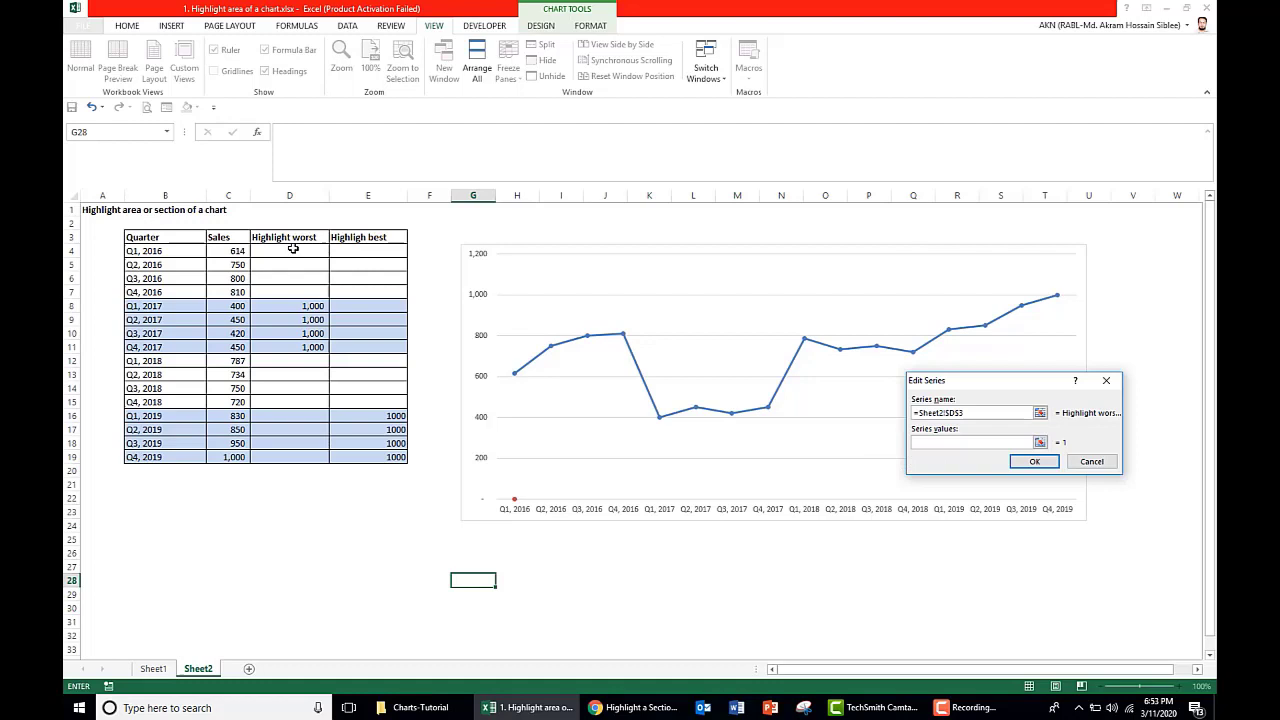
{"action": "left_click_drag", "start_coordinate": [293, 248], "coordinate": [298, 457]}
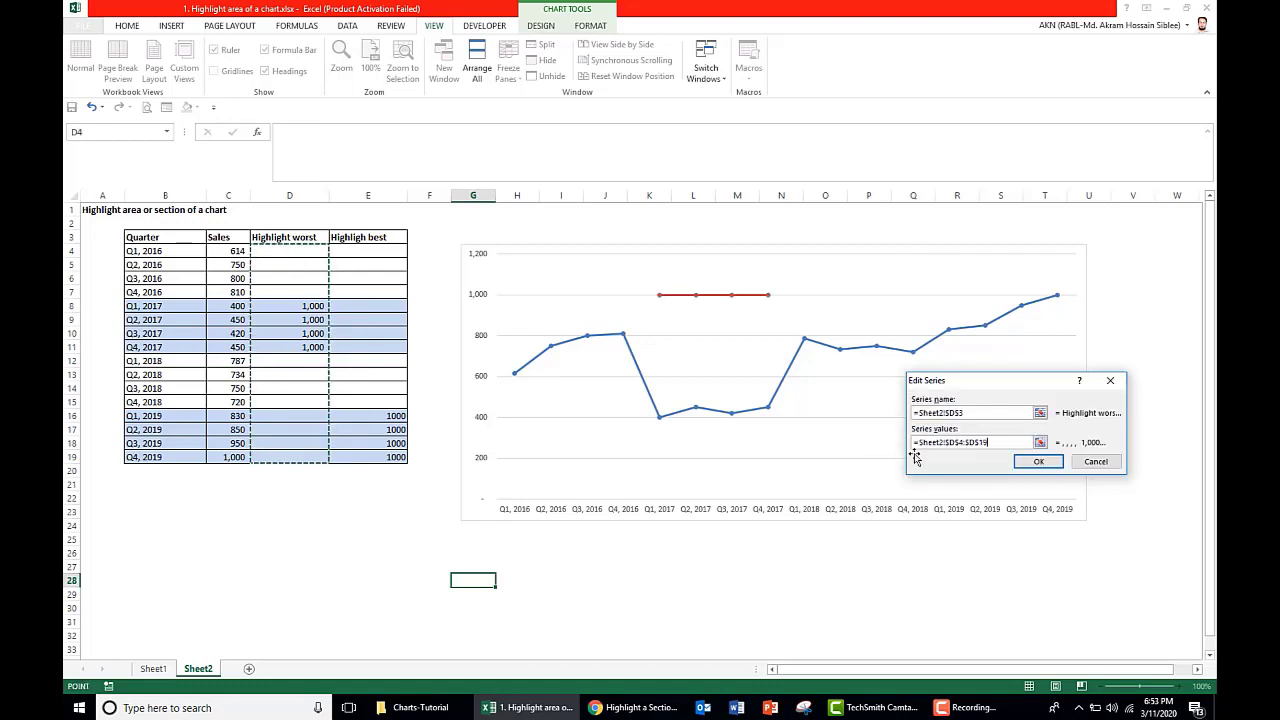
{"action": "left_click", "coordinate": [1041, 462]}
{"action": "left_click", "coordinate": [1135, 518]}
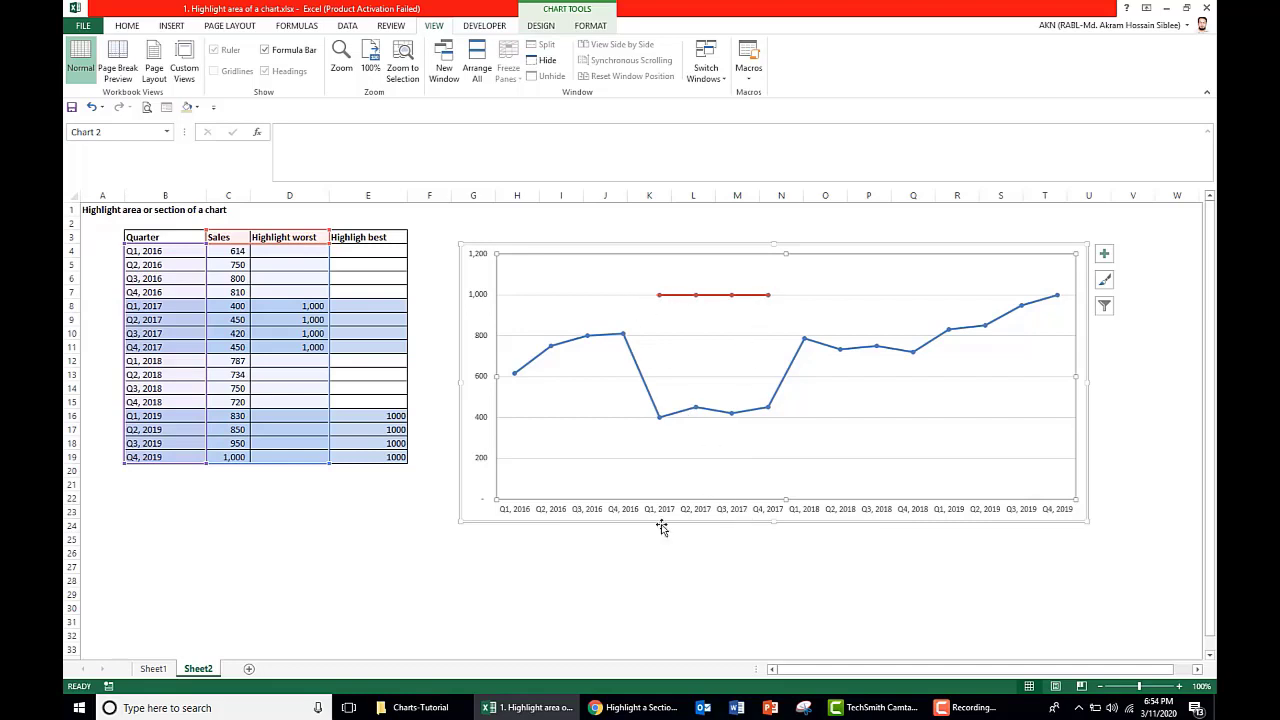
- Change the Highlight worst series to an Area chart type in the Combo settings
{"action": "right_click", "coordinate": [718, 297]}
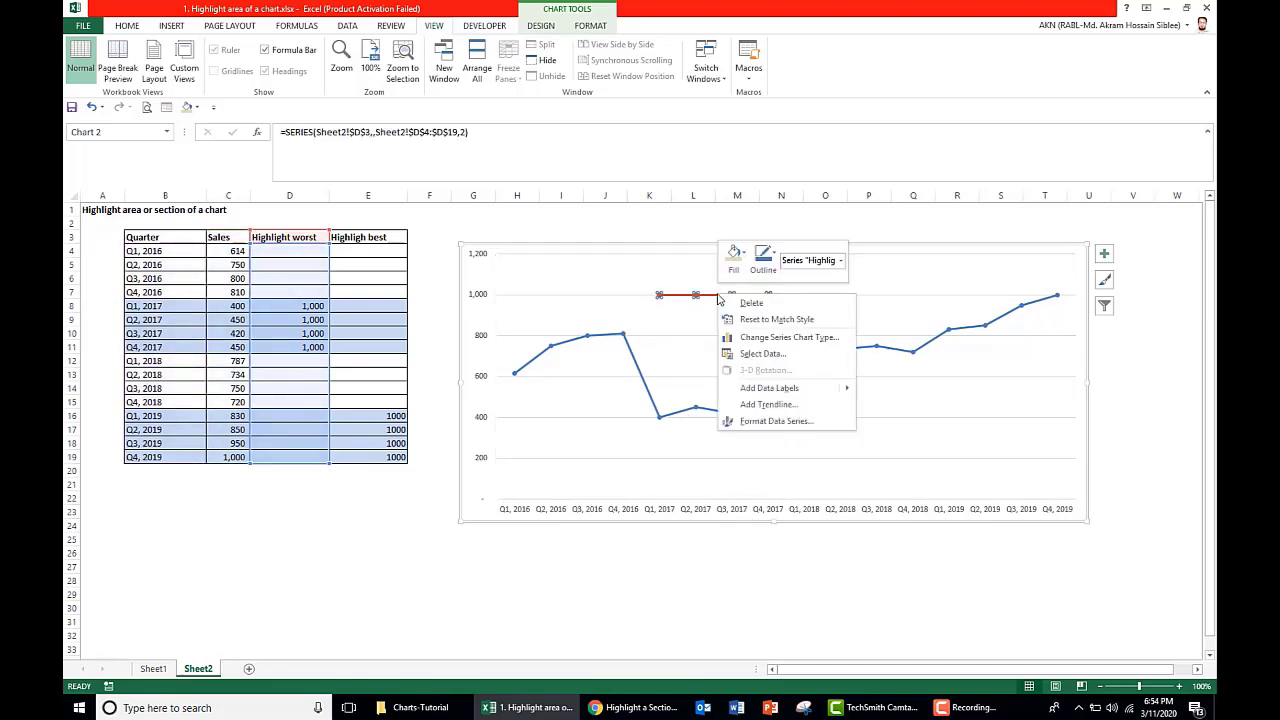
{"action": "left_click", "coordinate": [763, 338]}
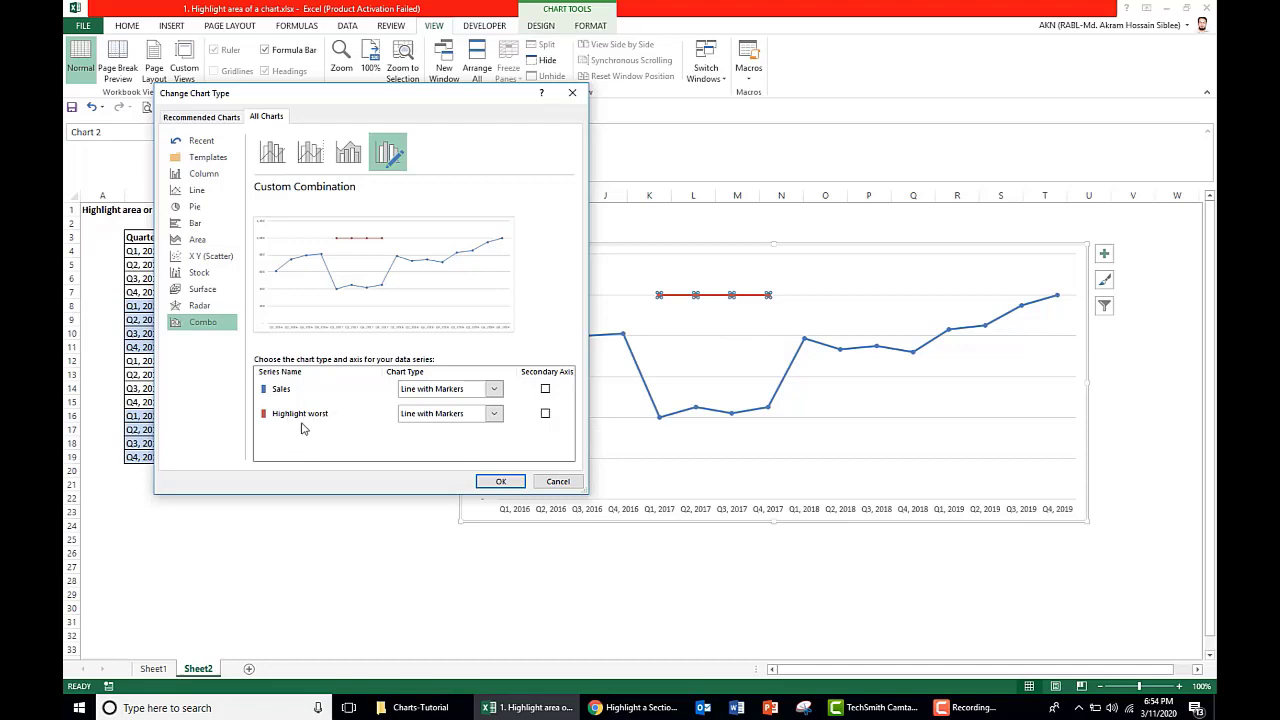
{"action": "left_click", "coordinate": [494, 416]}
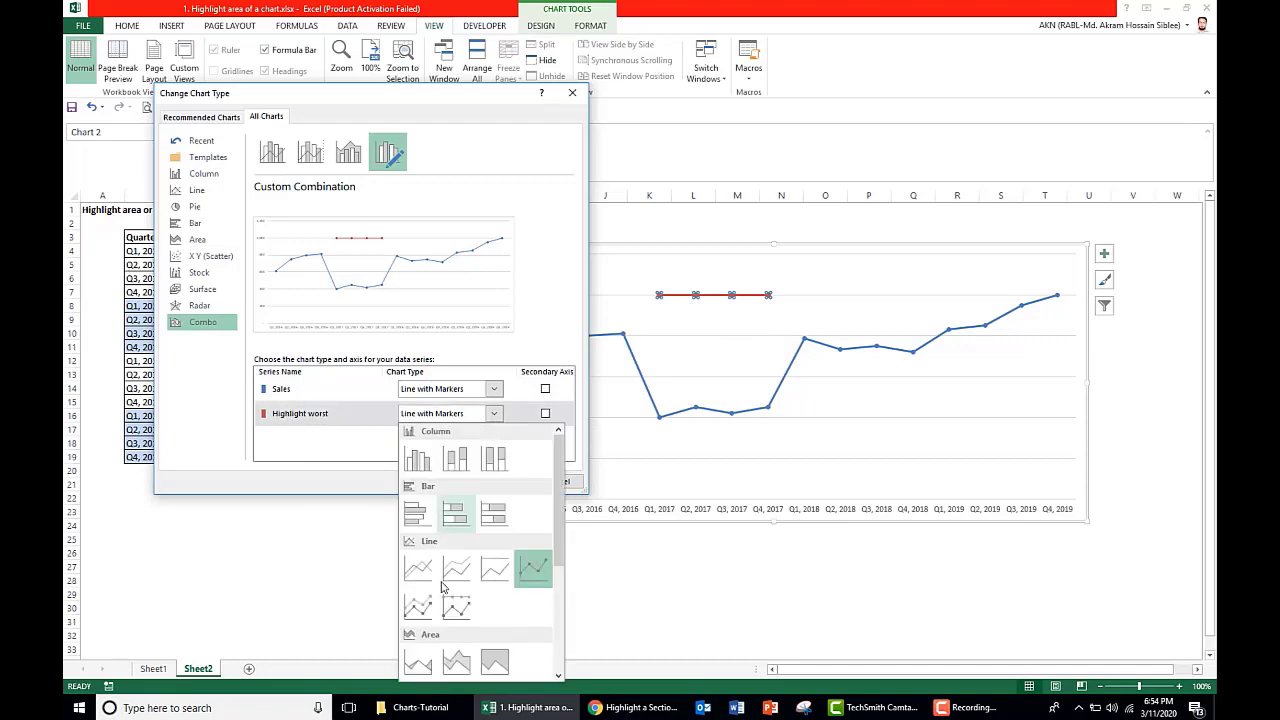
{"action": "left_click", "coordinate": [421, 663]}
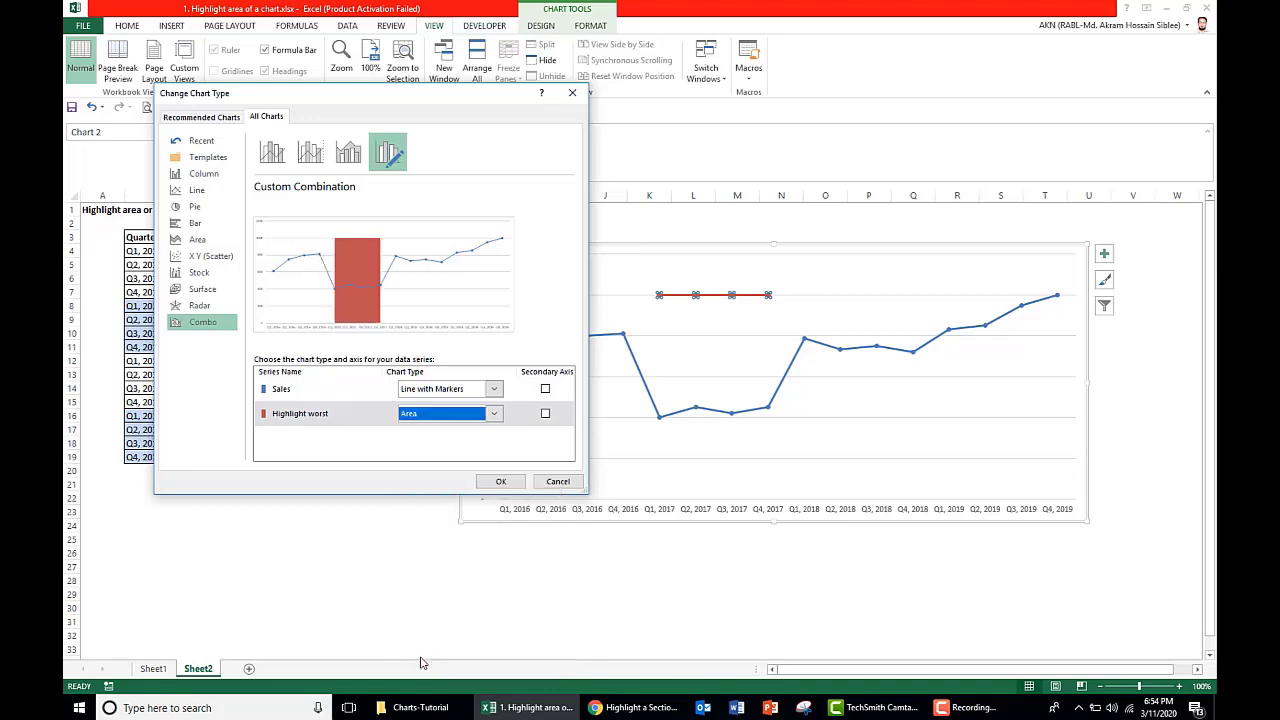
{"action": "left_click", "coordinate": [501, 481]}
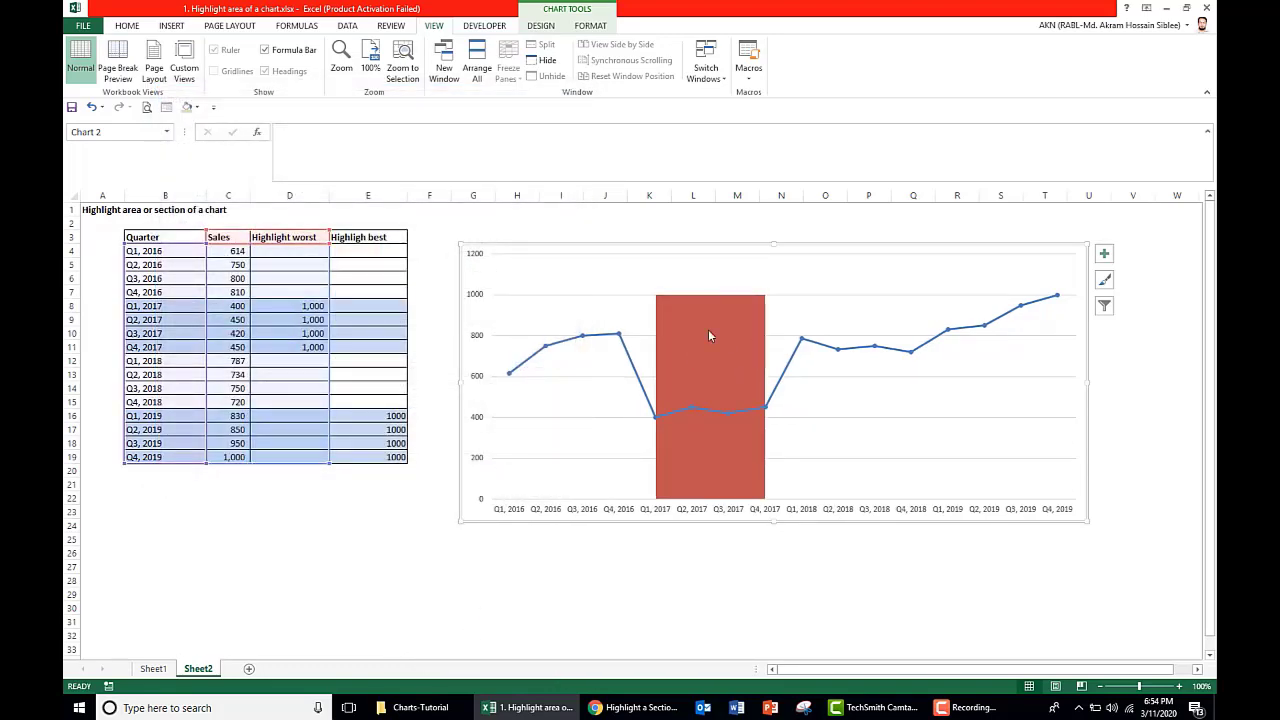
- Give the Highlight worst area a light red shape fill
{"action": "left_click", "coordinate": [706, 318]}
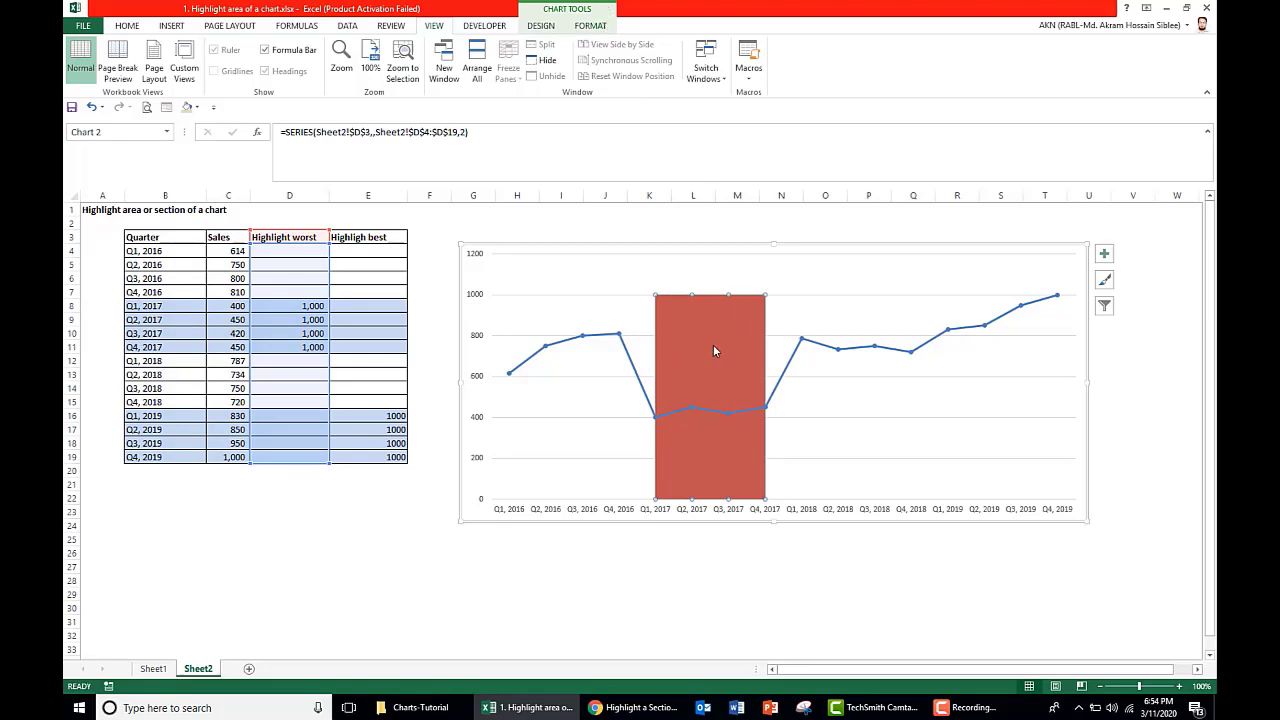
{"action": "left_click", "coordinate": [590, 27]}
{"action": "left_click", "coordinate": [598, 45]}
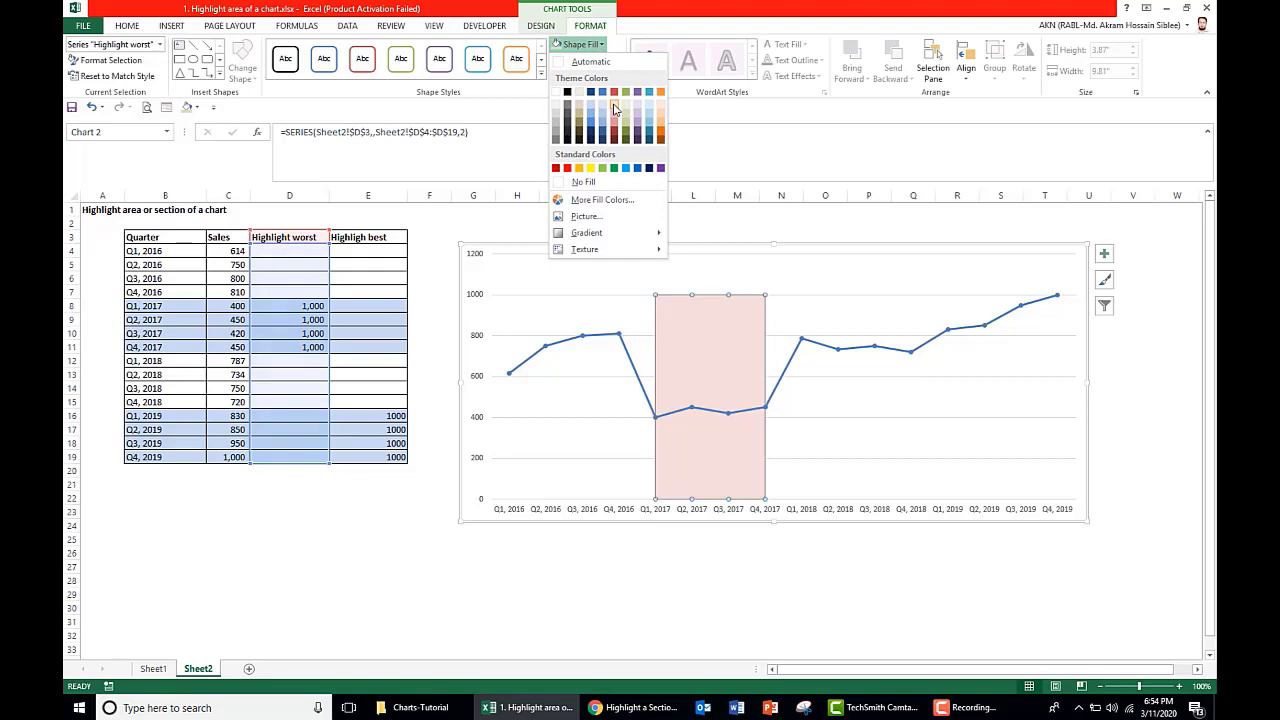
{"action": "left_click", "coordinate": [615, 118]}
{"action": "left_click", "coordinate": [815, 580]}
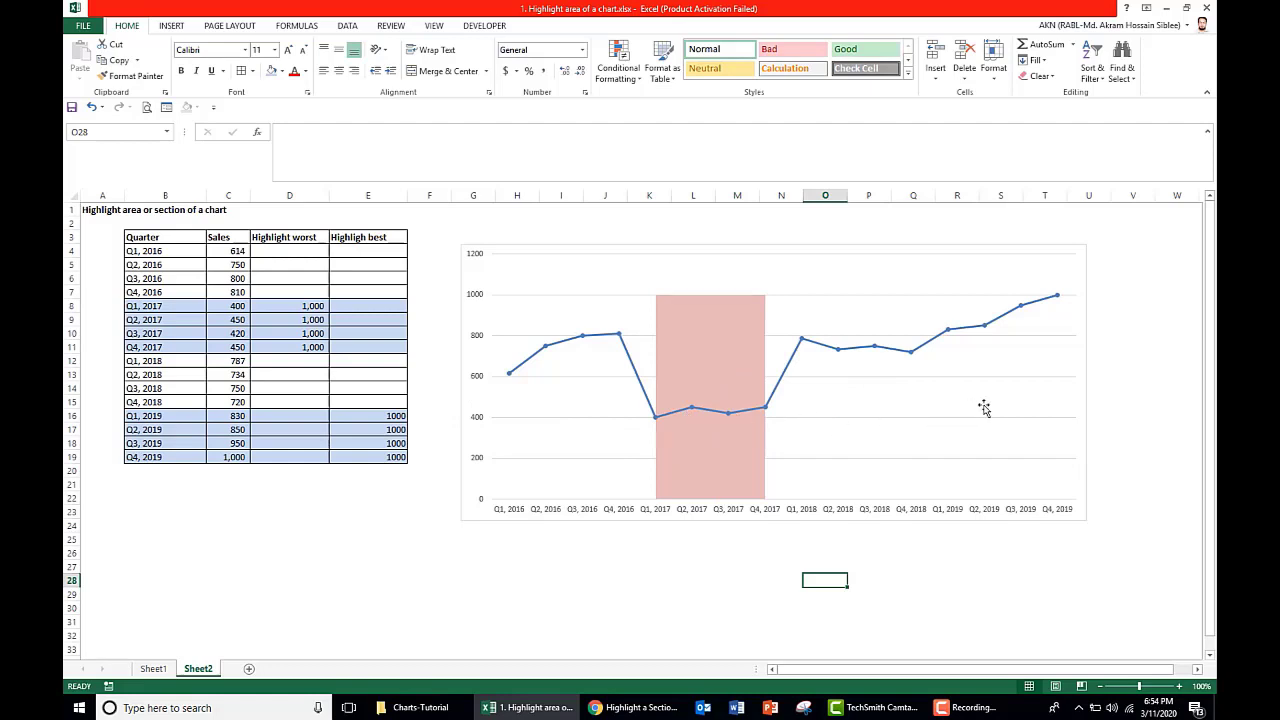
- Enter 1000 in D16 and fill it down through D19
{"action": "left_click", "coordinate": [299, 413]}
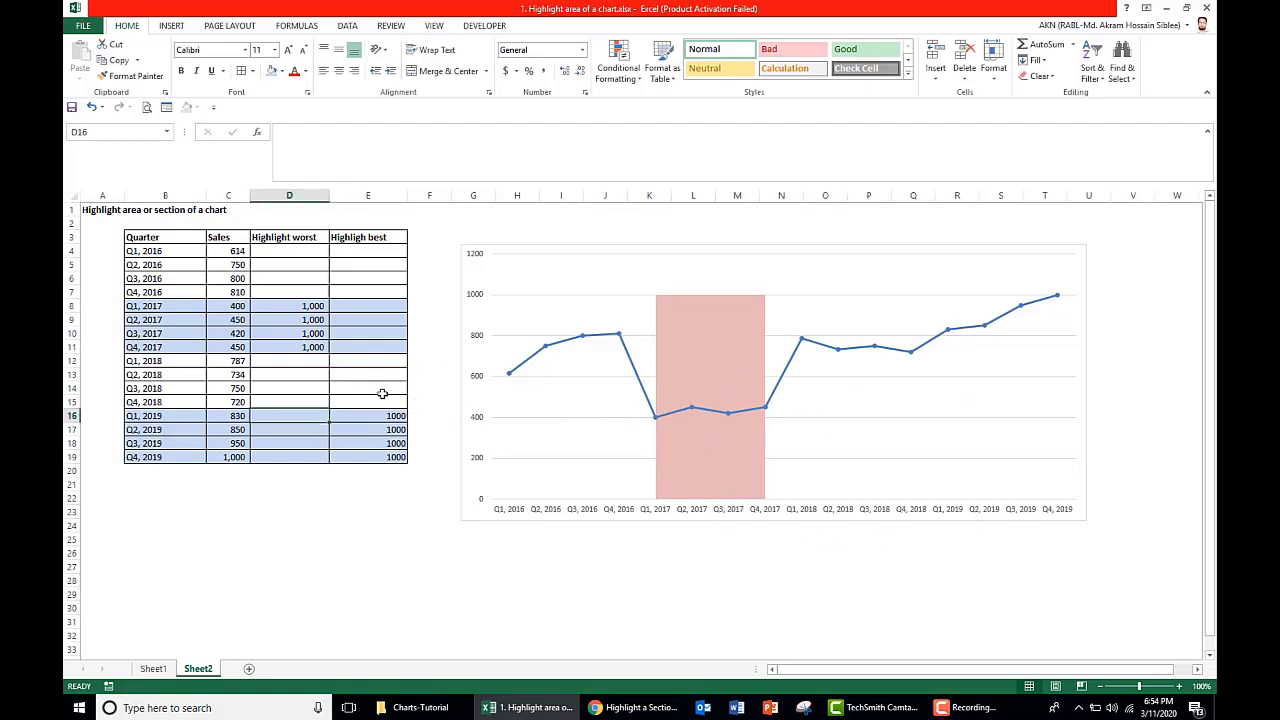
{"action": "type", "text": "1000"}
{"action": "key", "text": "Return"}
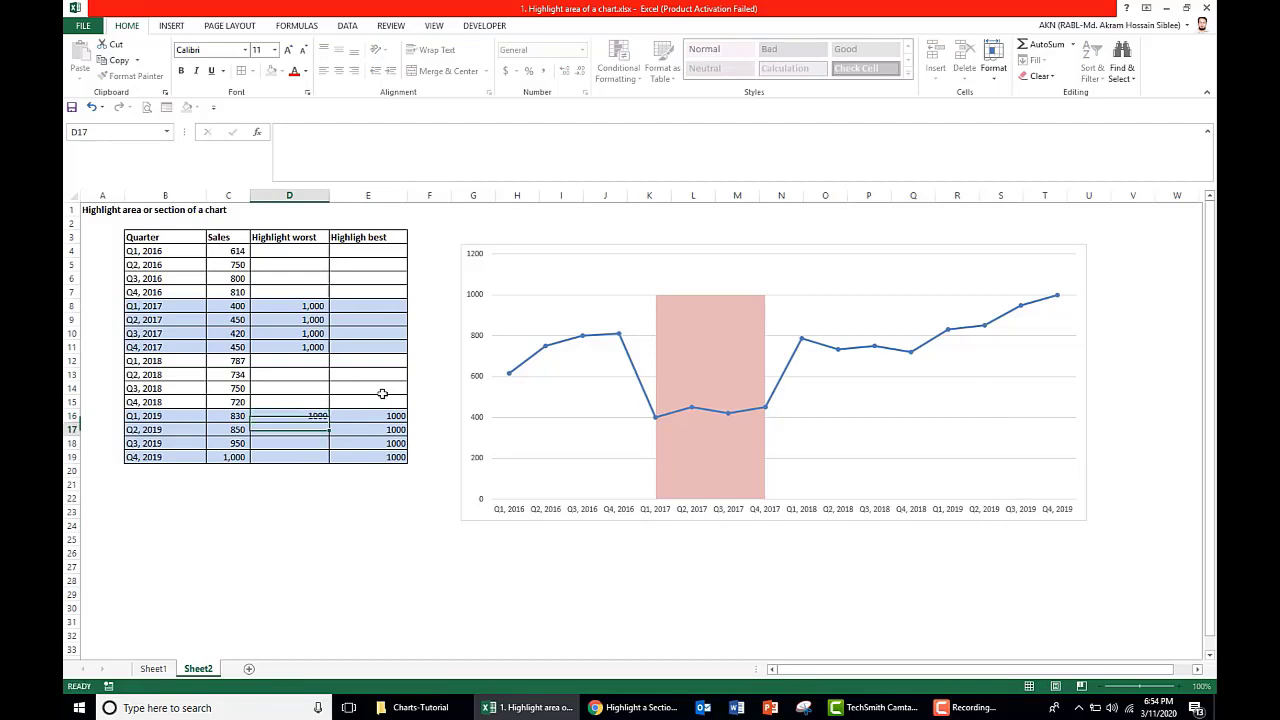
{"action": "left_click", "coordinate": [287, 412]}
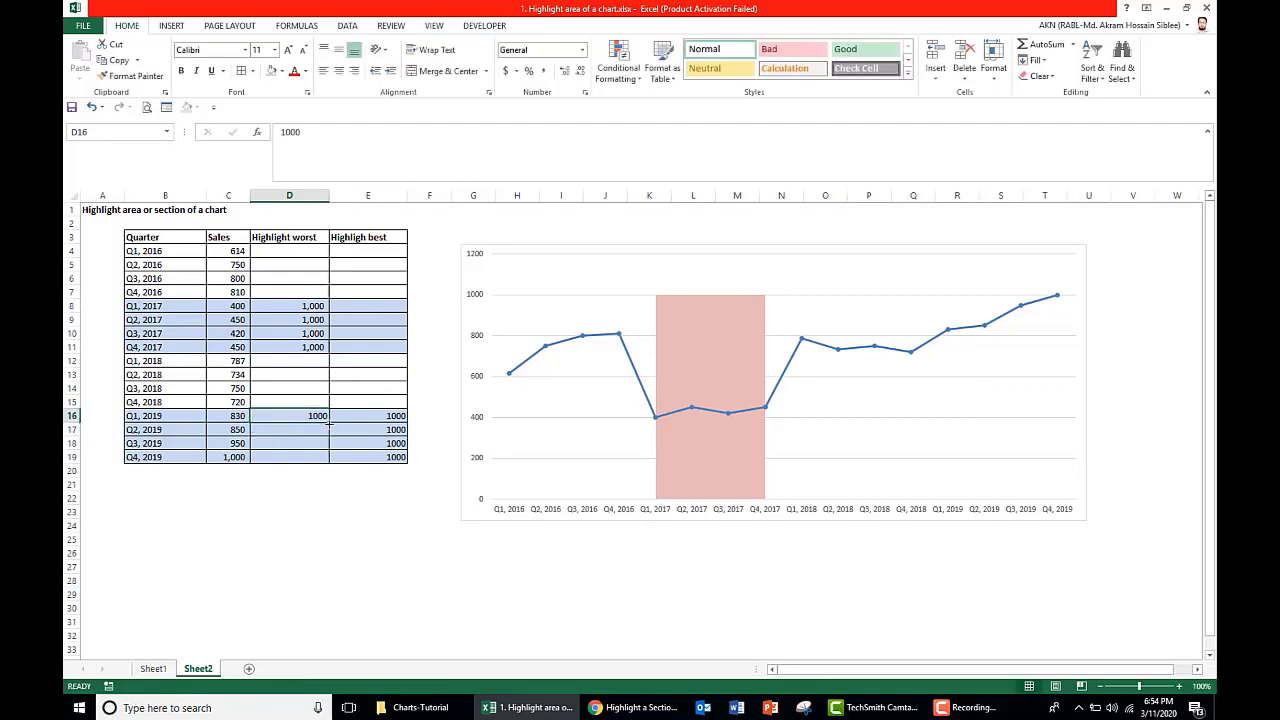
{"action": "left_click_drag", "start_coordinate": [329, 423], "coordinate": [332, 458]}
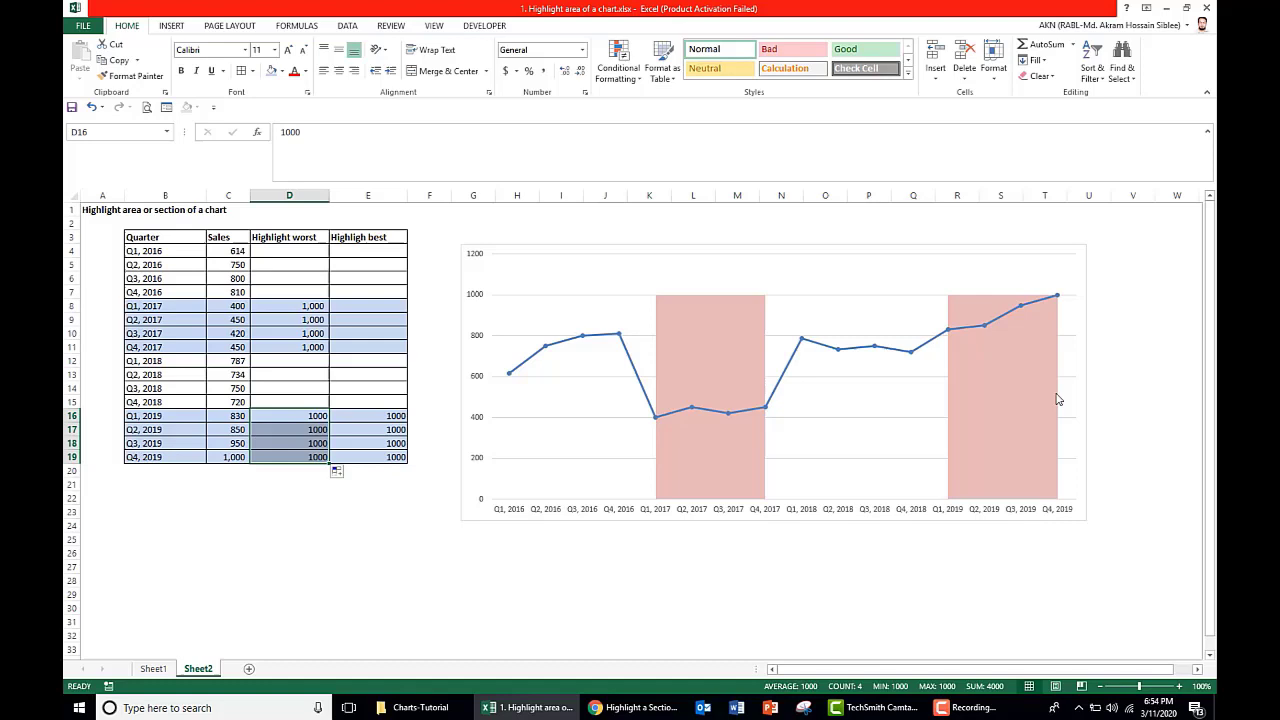
{"action": "left_click", "coordinate": [986, 392]}
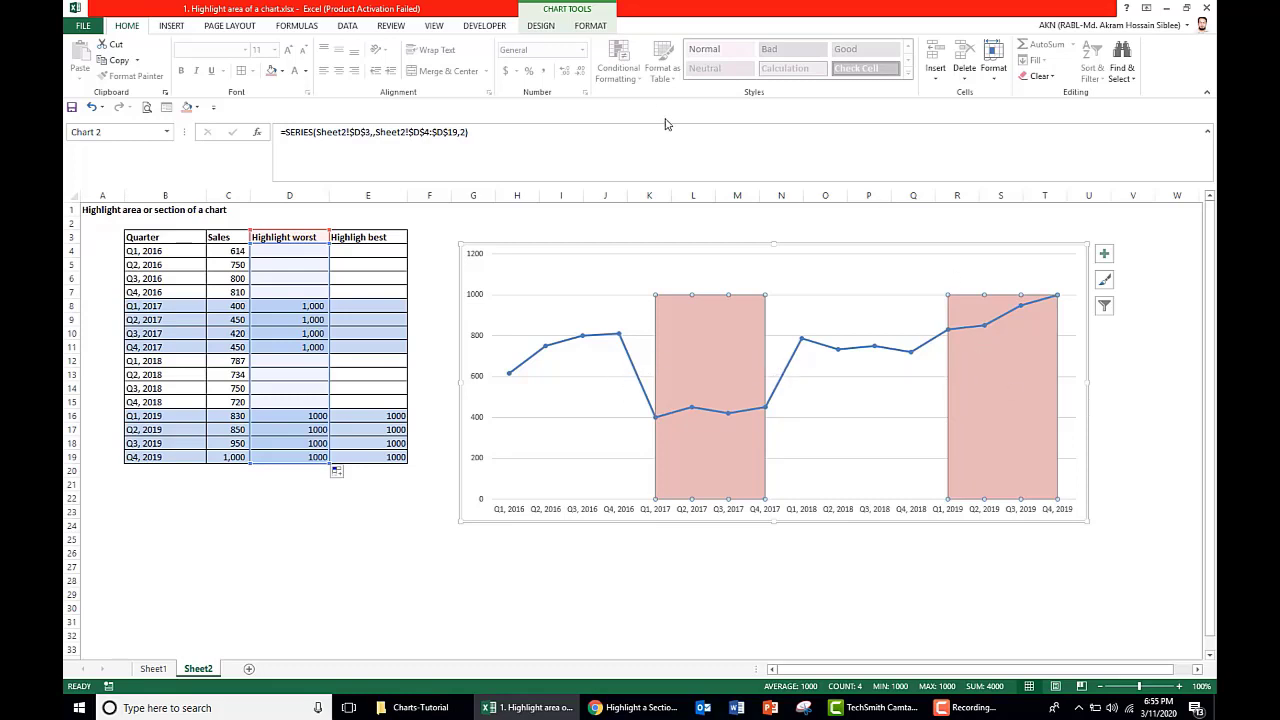
- Change the shaded bands' fill to olive green
{"action": "left_click", "coordinate": [591, 26]}
{"action": "left_click", "coordinate": [598, 44]}
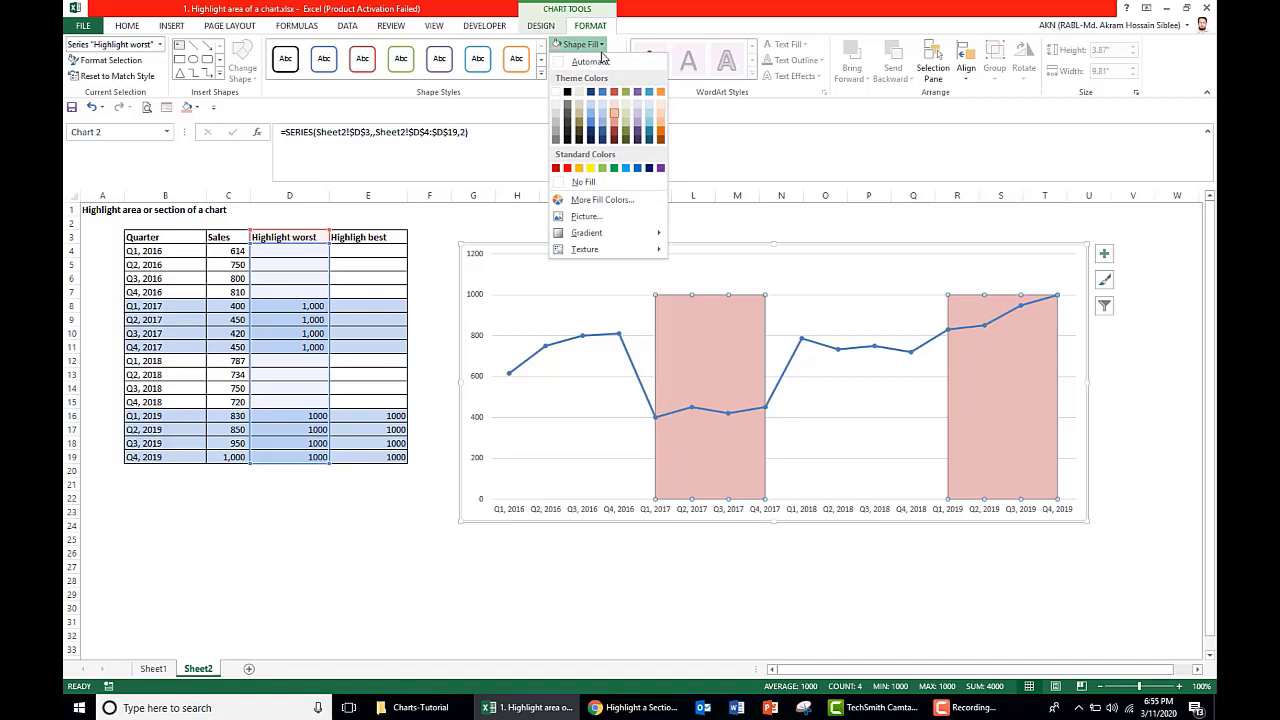
{"action": "left_click", "coordinate": [625, 116]}
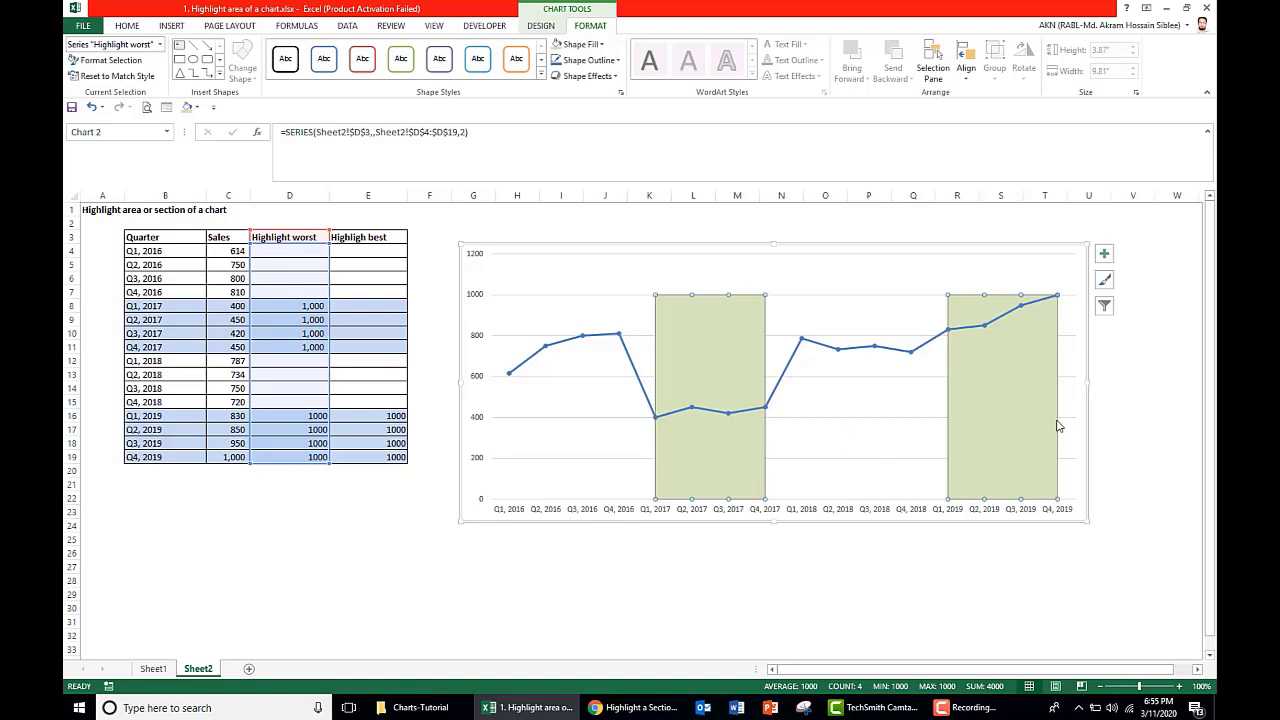
- Clear the values in cells D16:D19
{"action": "left_click", "coordinate": [404, 530]}
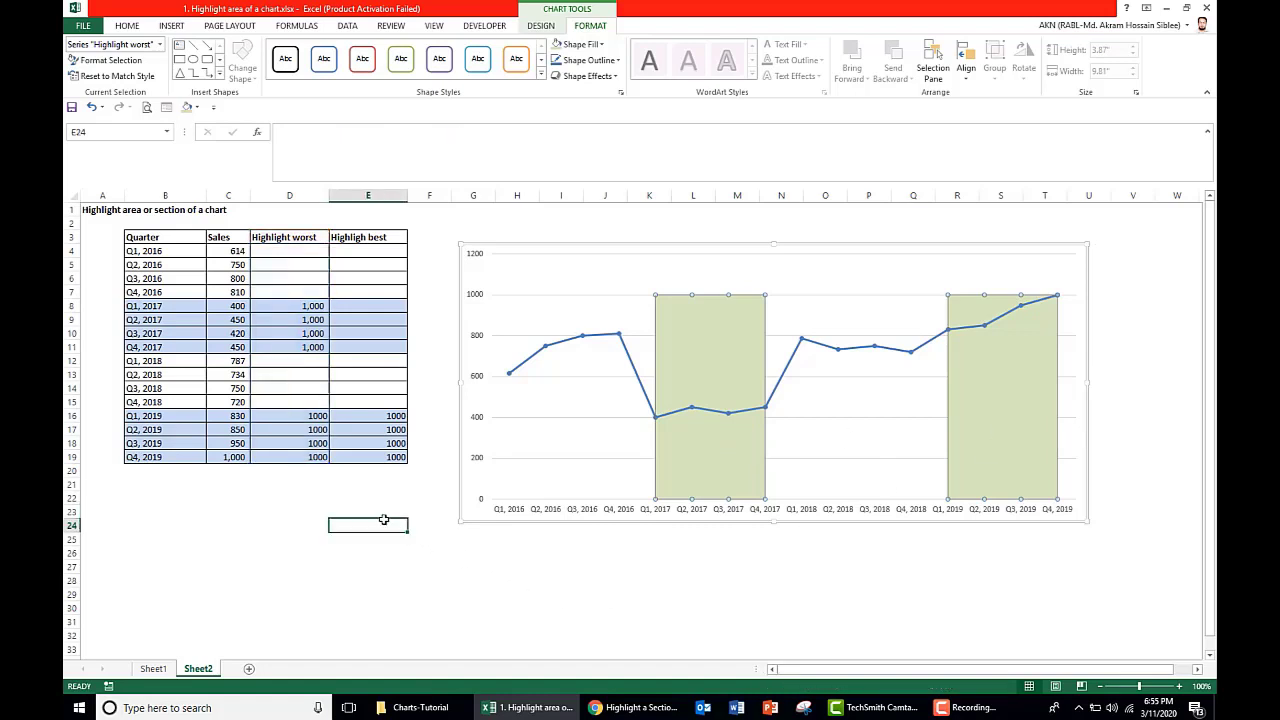
{"action": "left_click_drag", "start_coordinate": [305, 416], "coordinate": [314, 457]}
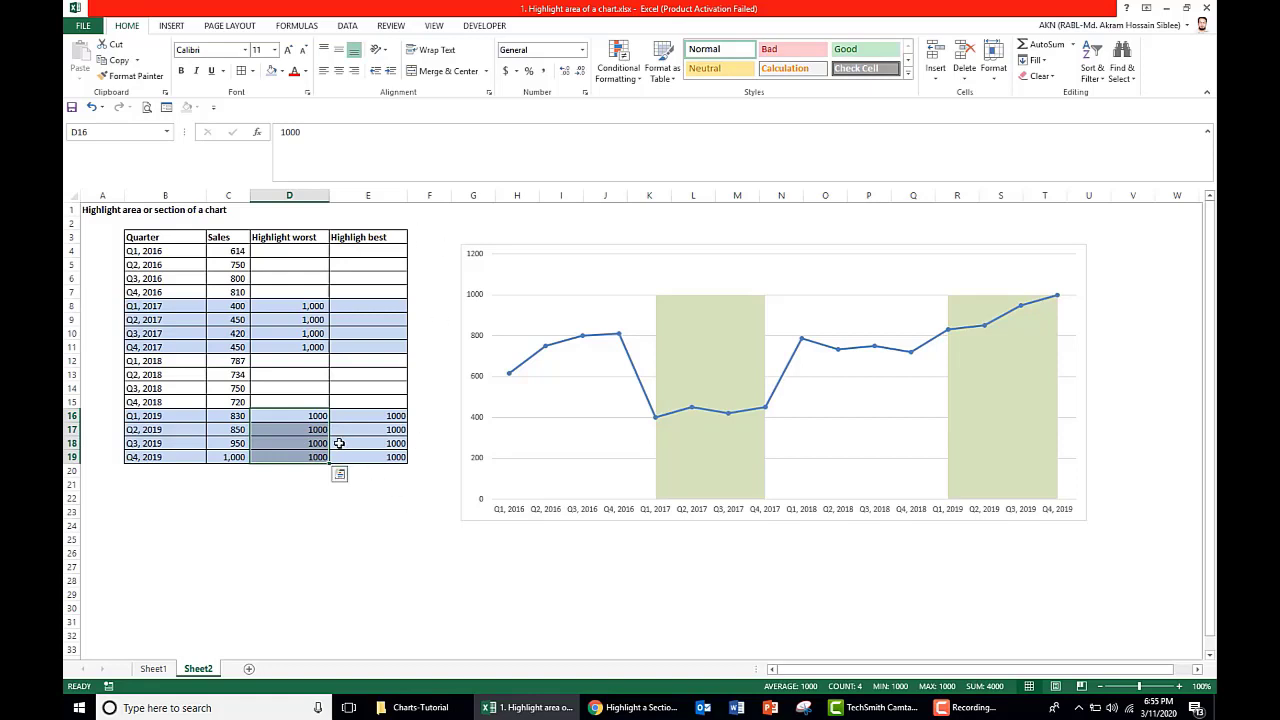
{"action": "key", "text": "Delete"}
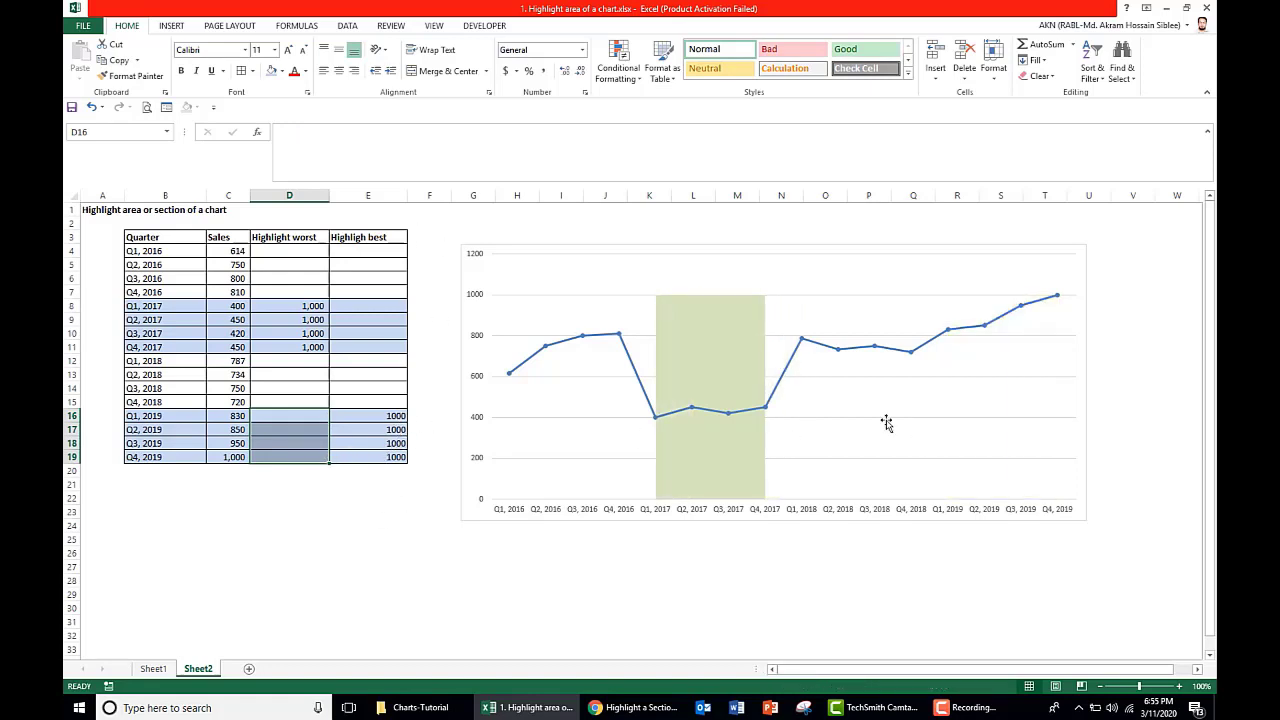
- Add a Highligh best series named from E3 with values E4:E19
{"action": "left_click", "coordinate": [866, 400]}
{"action": "right_click", "coordinate": [868, 402]}
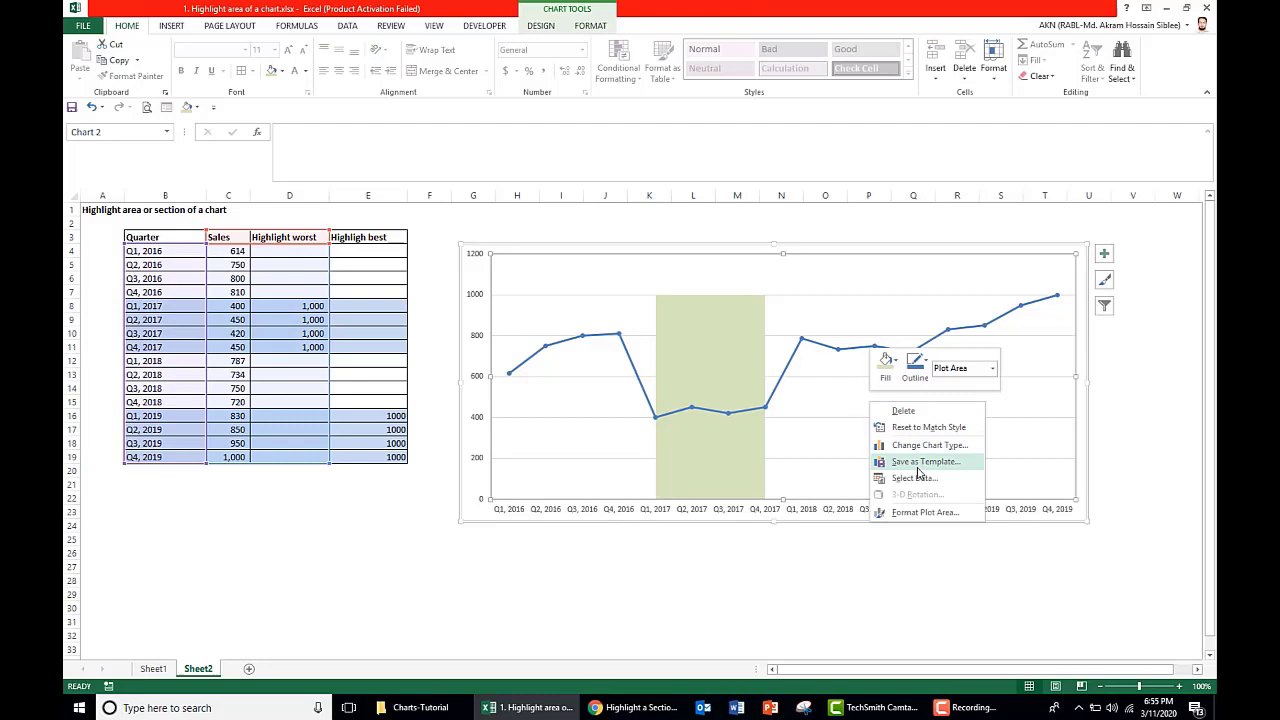
{"action": "right_click", "coordinate": [818, 388]}
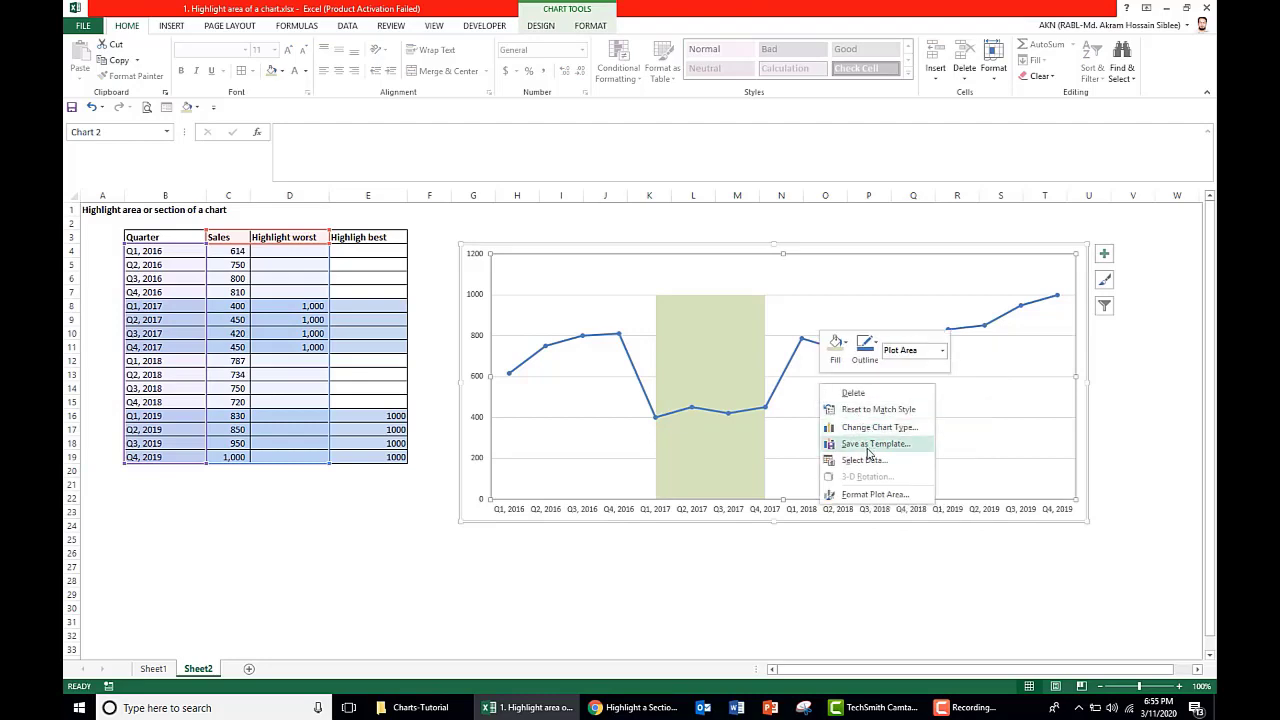
{"action": "left_click", "coordinate": [871, 462]}
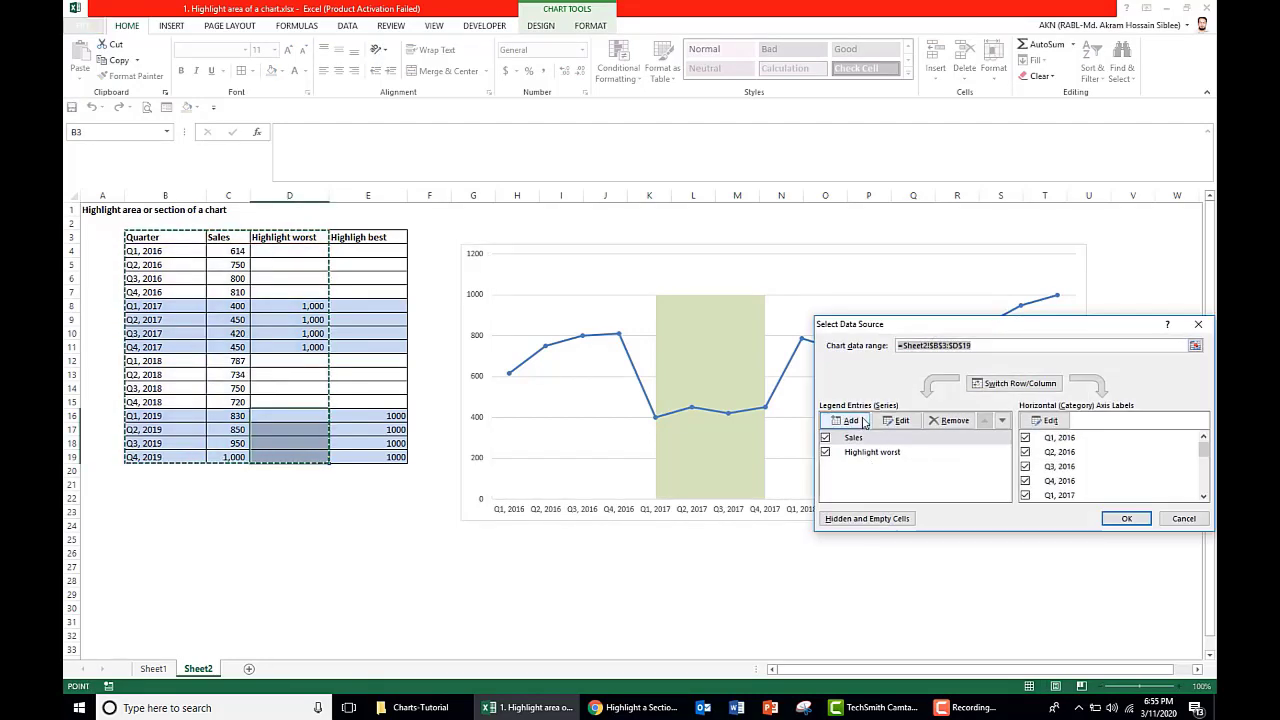
{"action": "key", "text": "alt+a"}
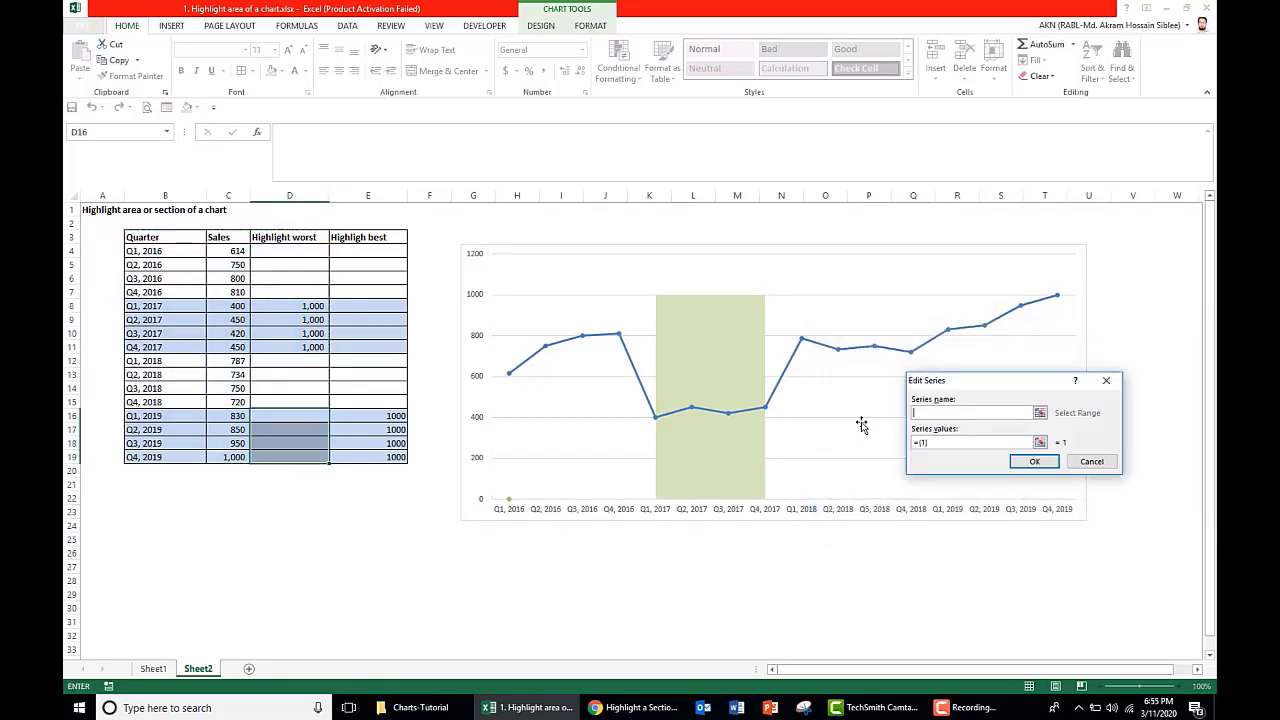
{"action": "left_click", "coordinate": [390, 238]}
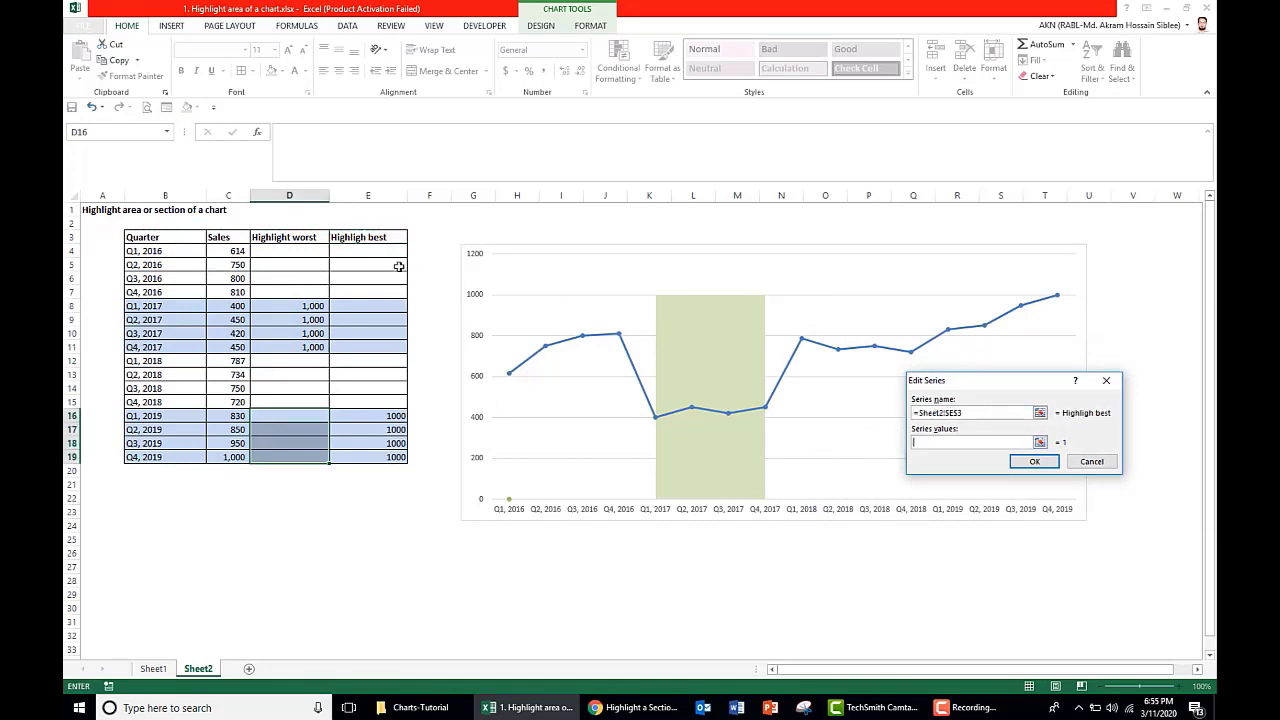
{"action": "left_click_drag", "start_coordinate": [365, 250], "coordinate": [405, 457]}
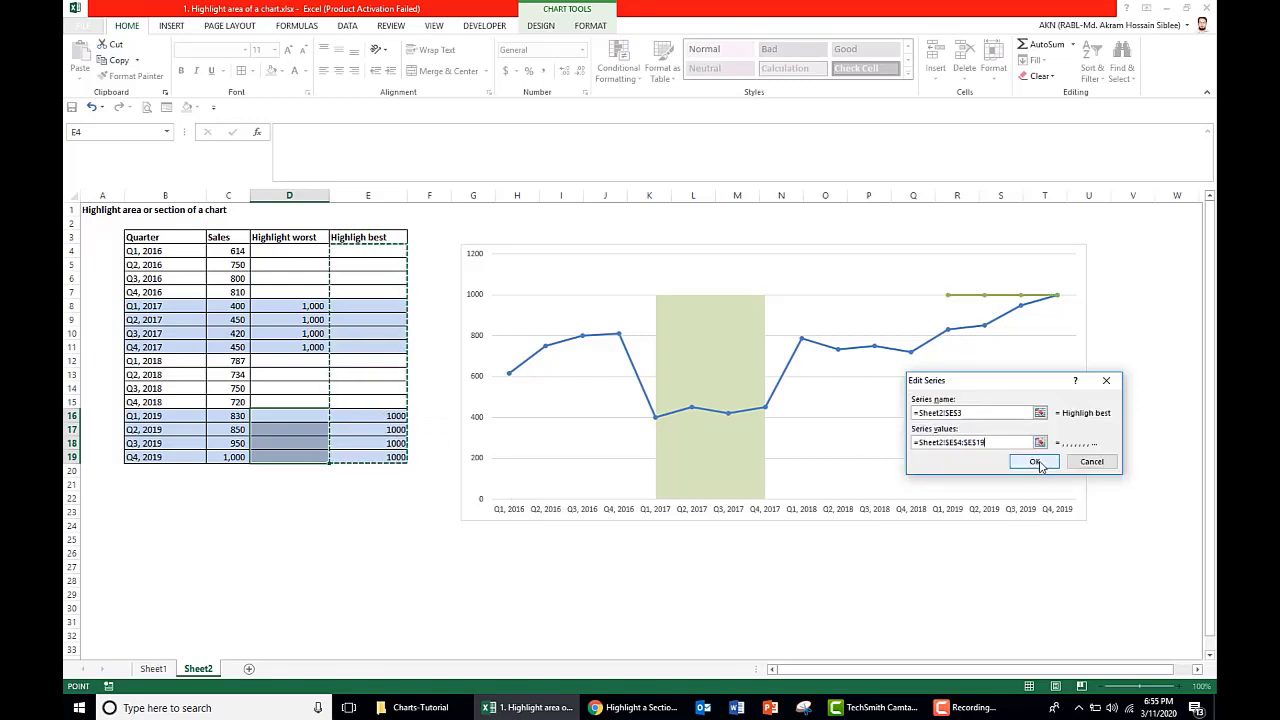
{"action": "left_click", "coordinate": [1035, 462]}
- Apply the new data source, then change the Highligh best series to an Area chart type
{"action": "left_click", "coordinate": [1130, 518]}
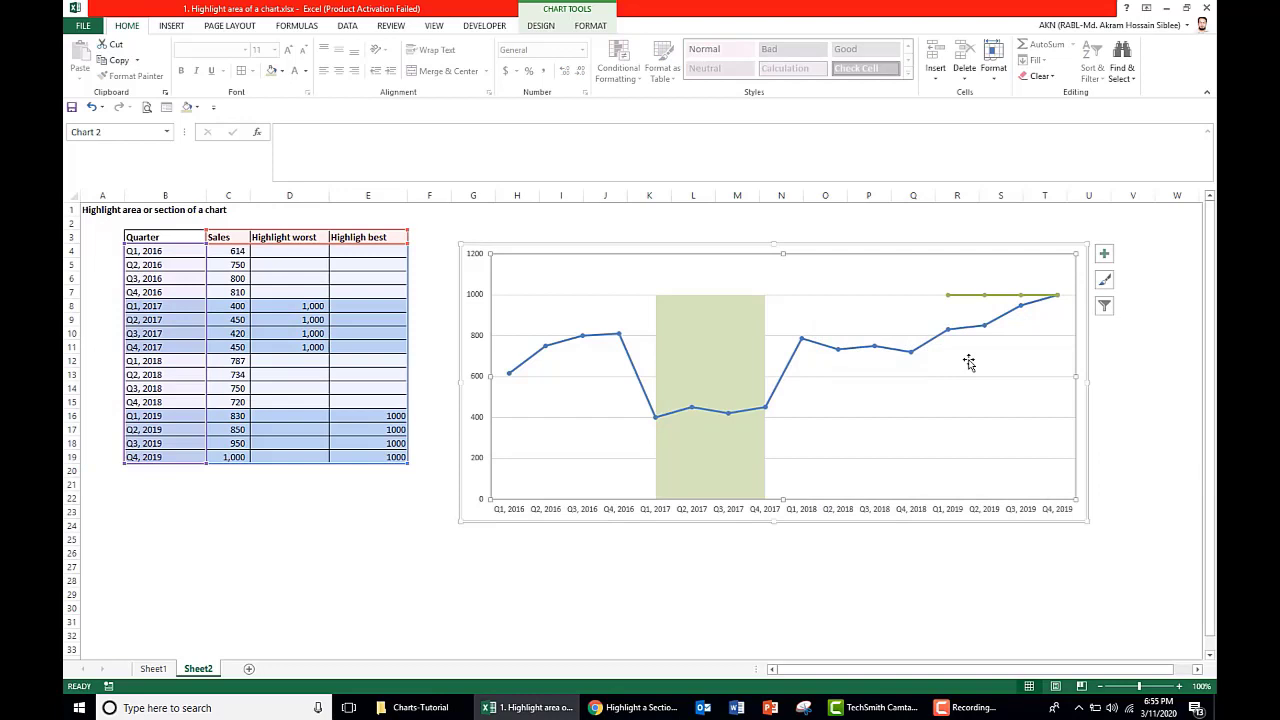
{"action": "left_click", "coordinate": [976, 299]}
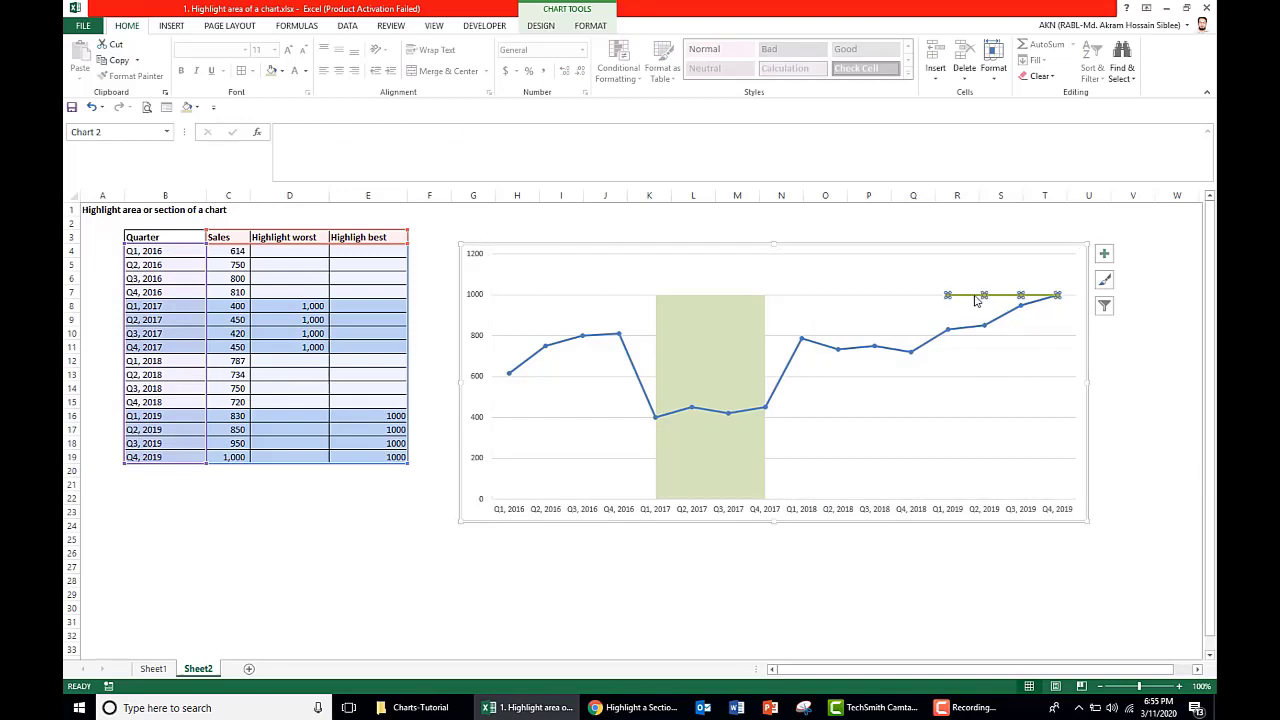
{"action": "right_click", "coordinate": [976, 299]}
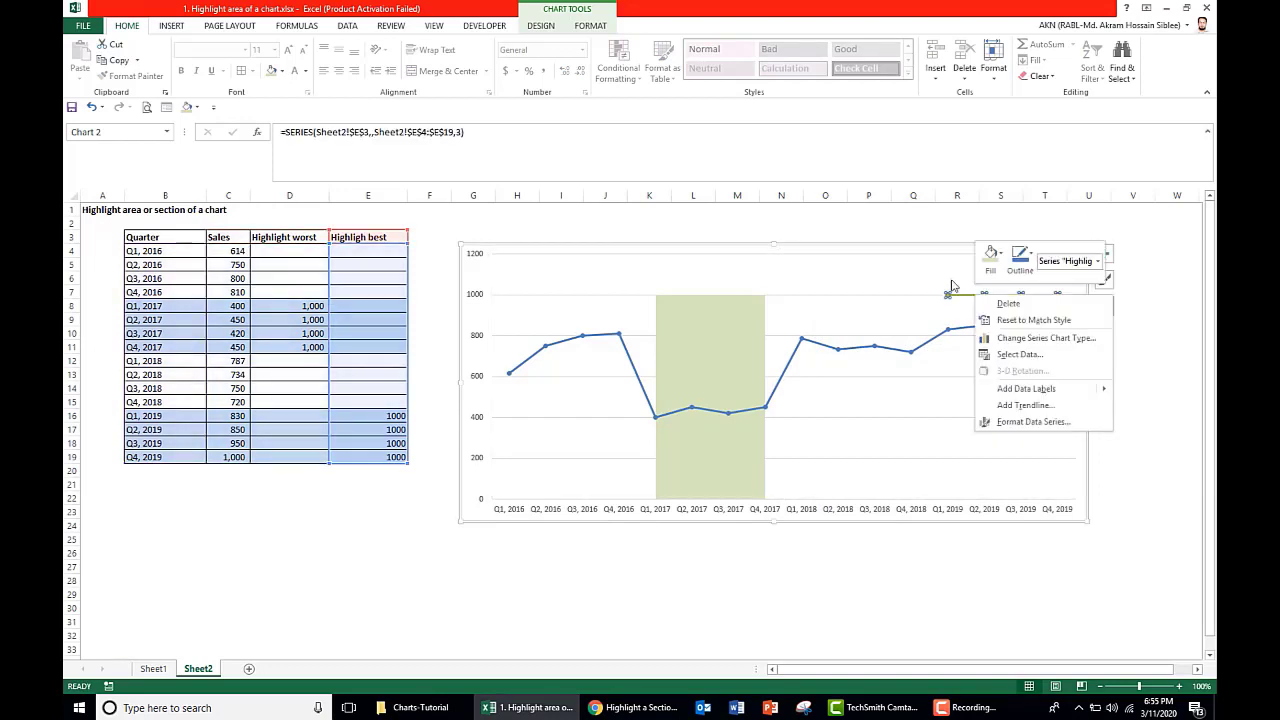
{"action": "left_click", "coordinate": [1022, 339]}
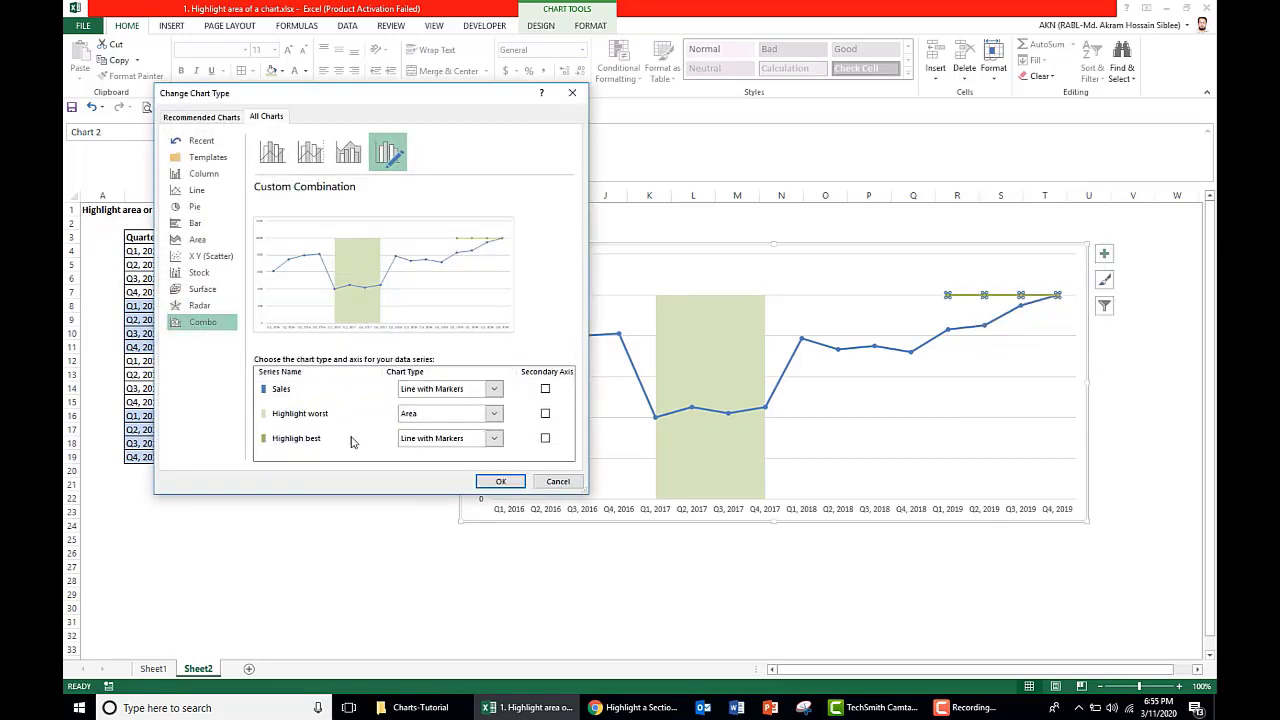
{"action": "left_click", "coordinate": [494, 438]}
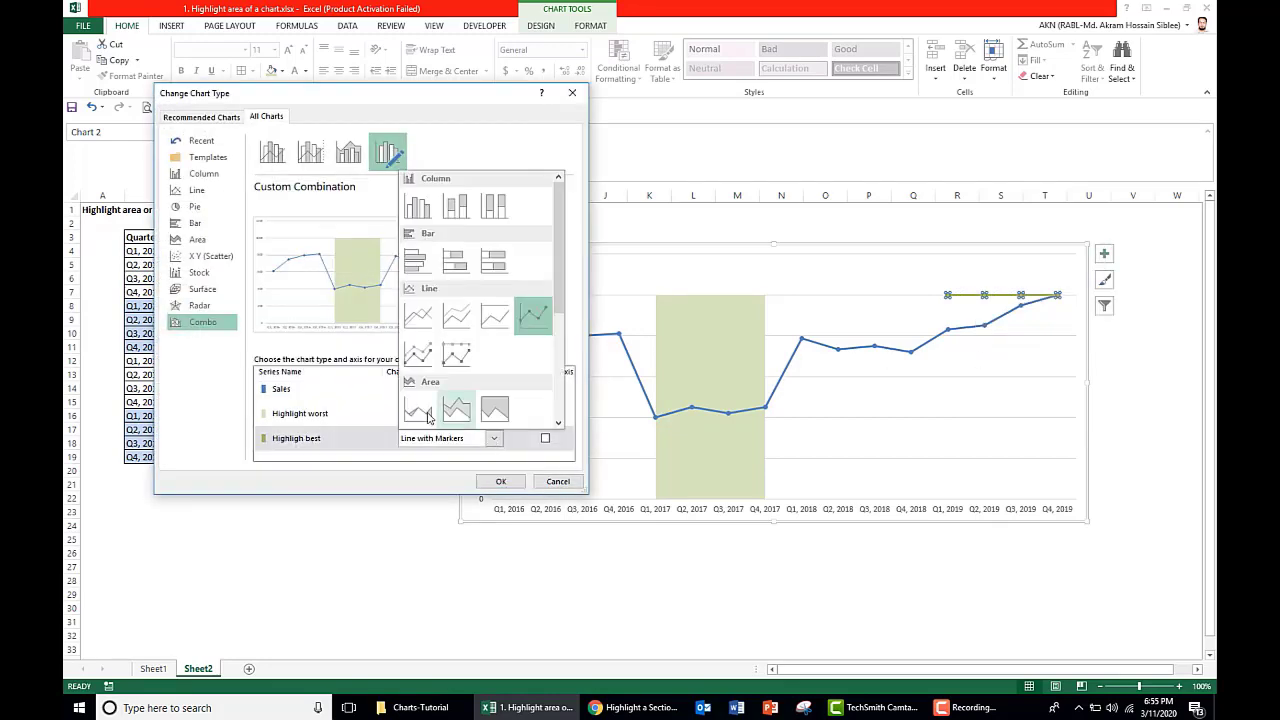
{"action": "left_click", "coordinate": [534, 316]}
{"action": "left_click", "coordinate": [502, 482]}
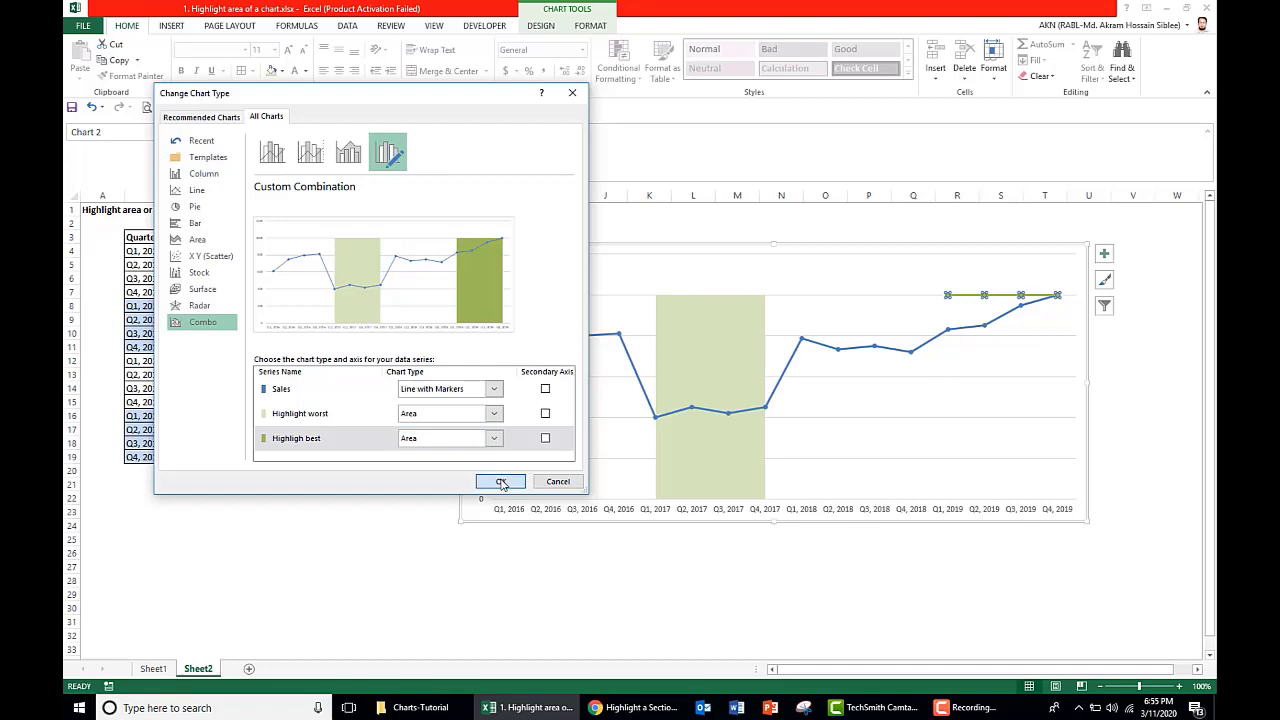
- Fill the 2019 Highligh best band with light green
{"action": "left_click", "coordinate": [756, 375]}
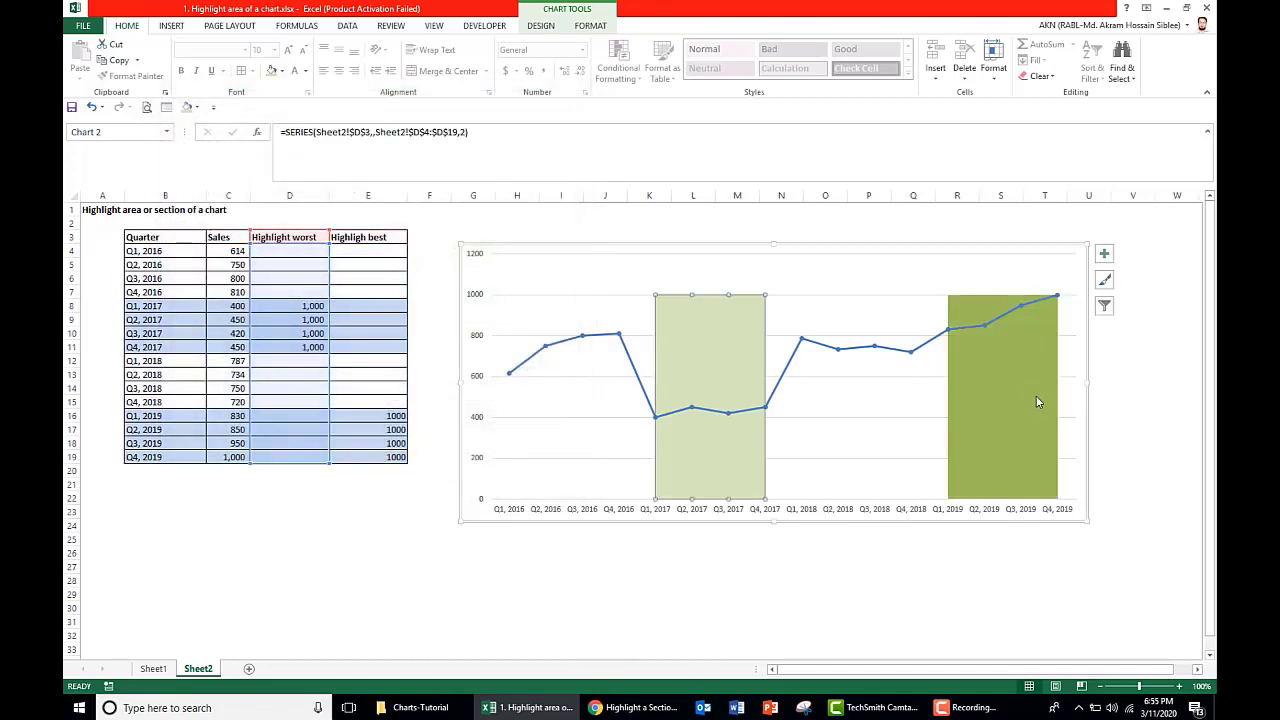
{"action": "left_click", "coordinate": [979, 380]}
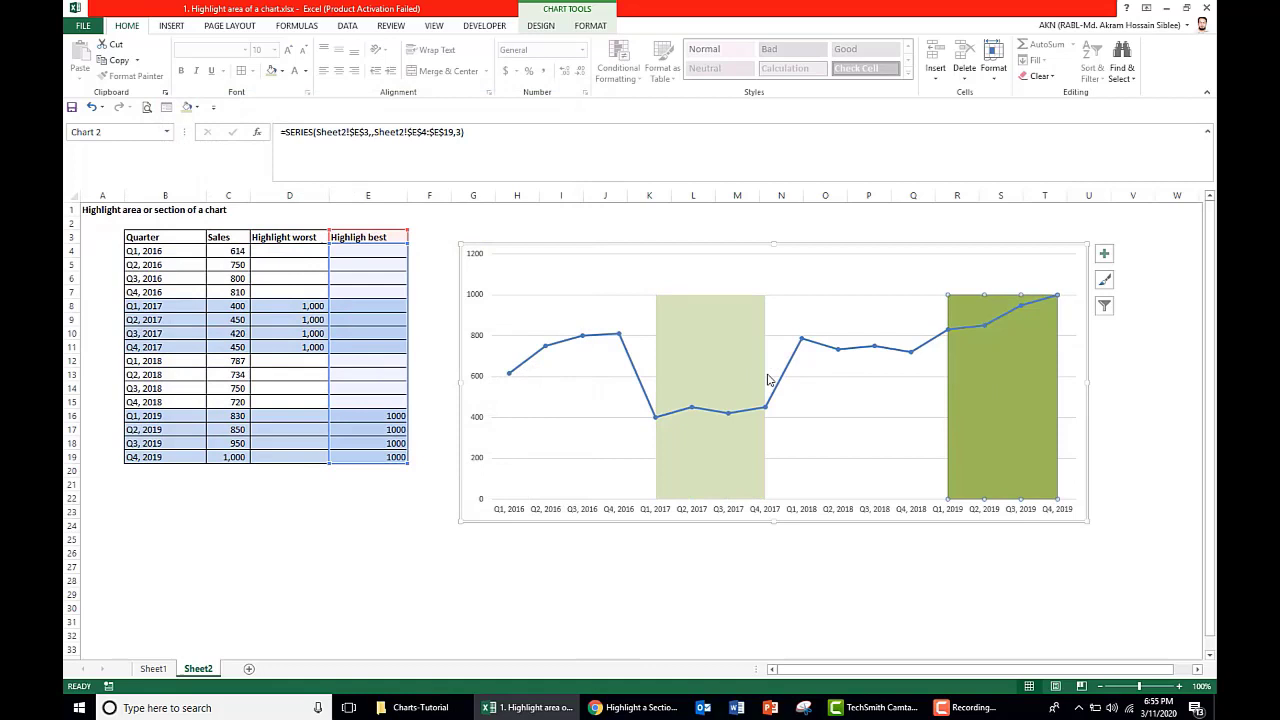
{"action": "left_click", "coordinate": [590, 26]}
{"action": "left_click", "coordinate": [580, 44]}
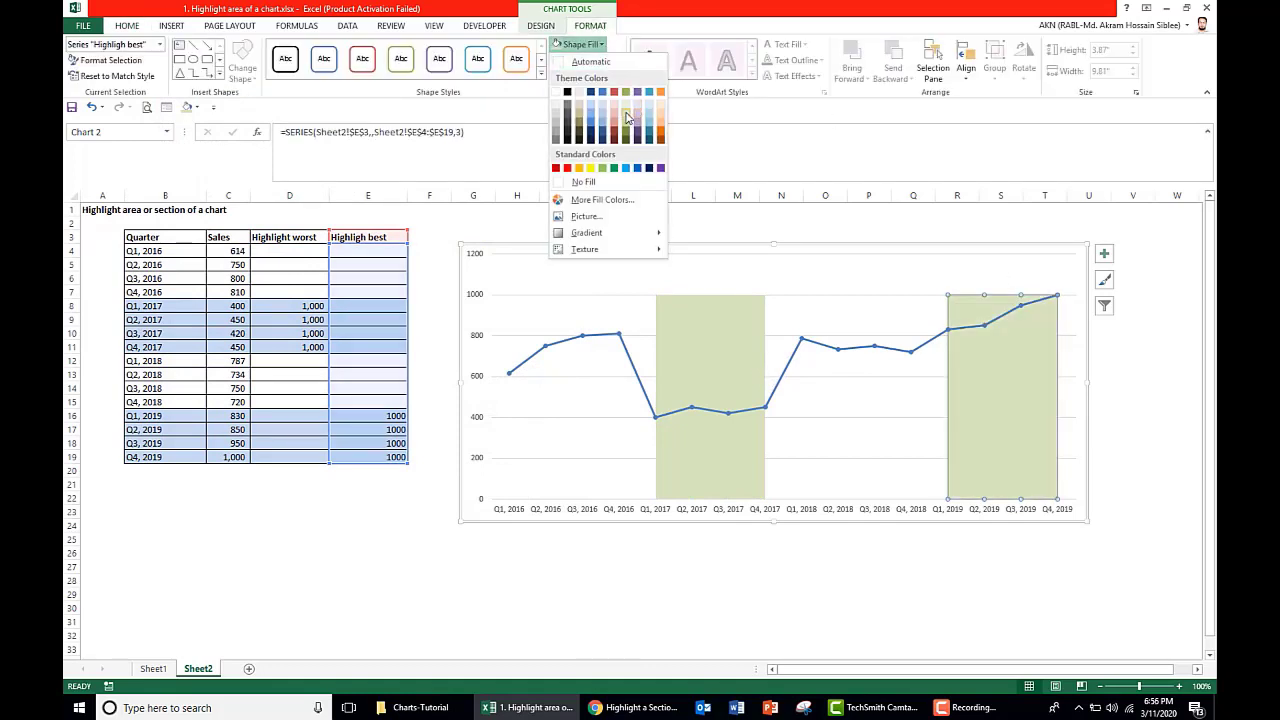
{"action": "left_click", "coordinate": [627, 118]}
- Fill the 2017 Highlight worst band with light red
{"action": "left_click", "coordinate": [711, 317]}
{"action": "left_click", "coordinate": [603, 46]}
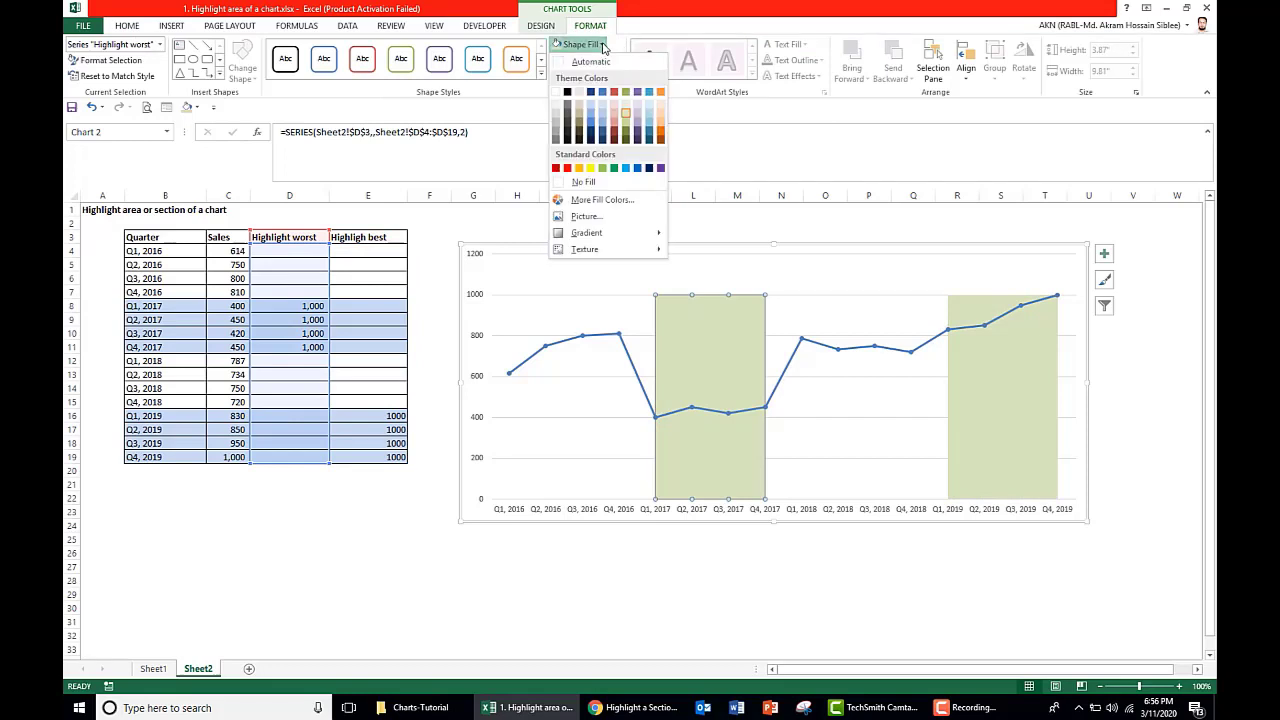
{"action": "left_click", "coordinate": [614, 111]}
{"action": "left_click", "coordinate": [860, 603]}
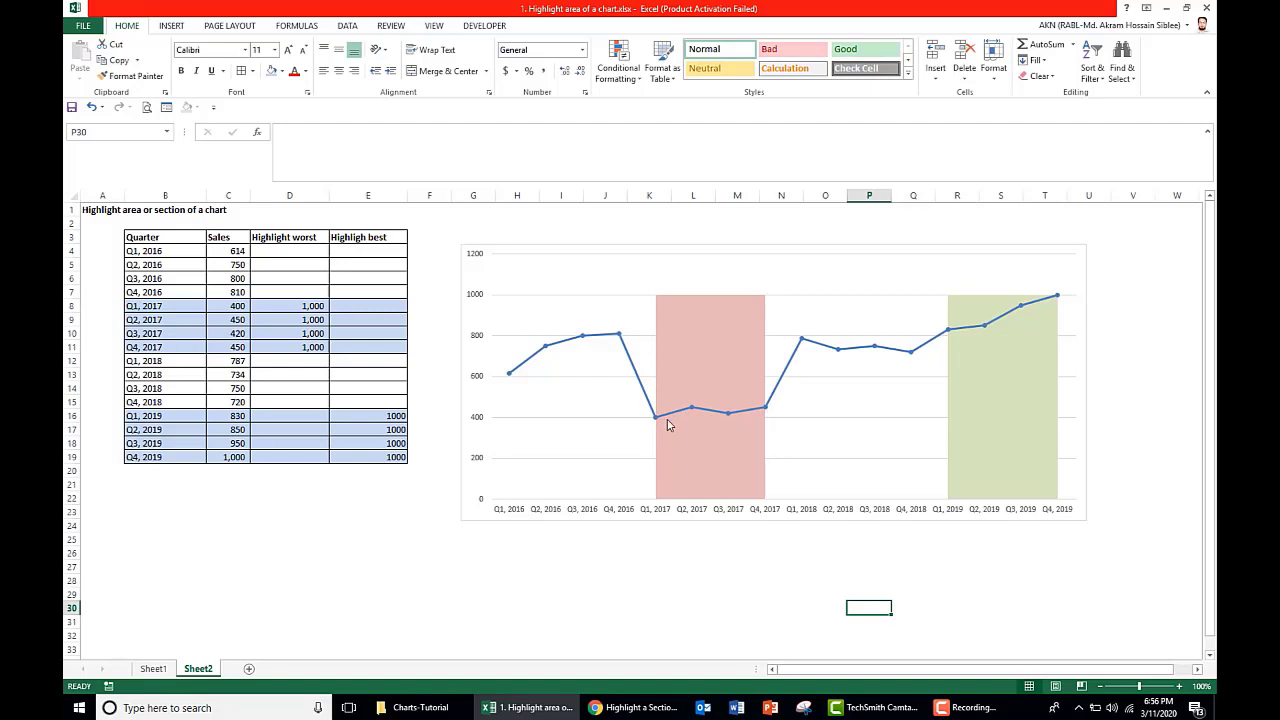
- Link D8:D11 to the 2017 sales with =C8 filled down, so the red band follows the line
{"action": "left_click", "coordinate": [320, 307]}
{"action": "type", "text": "="}
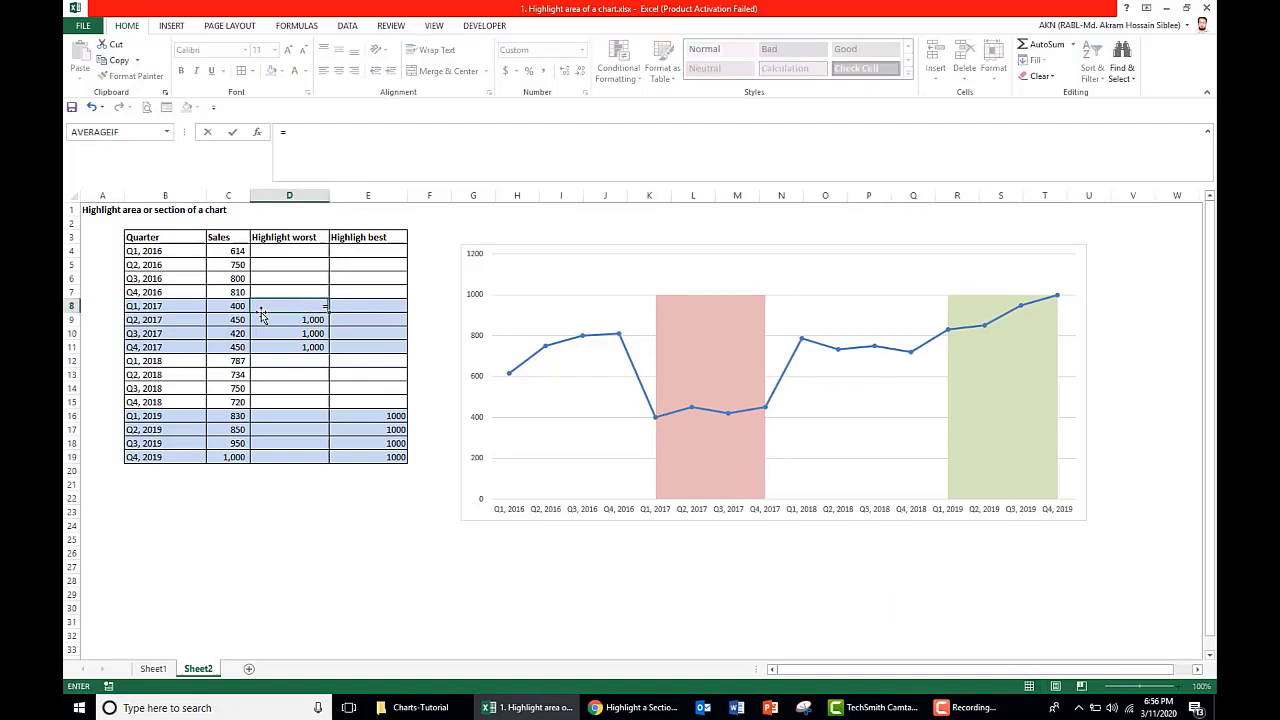
{"action": "left_click", "coordinate": [238, 306]}
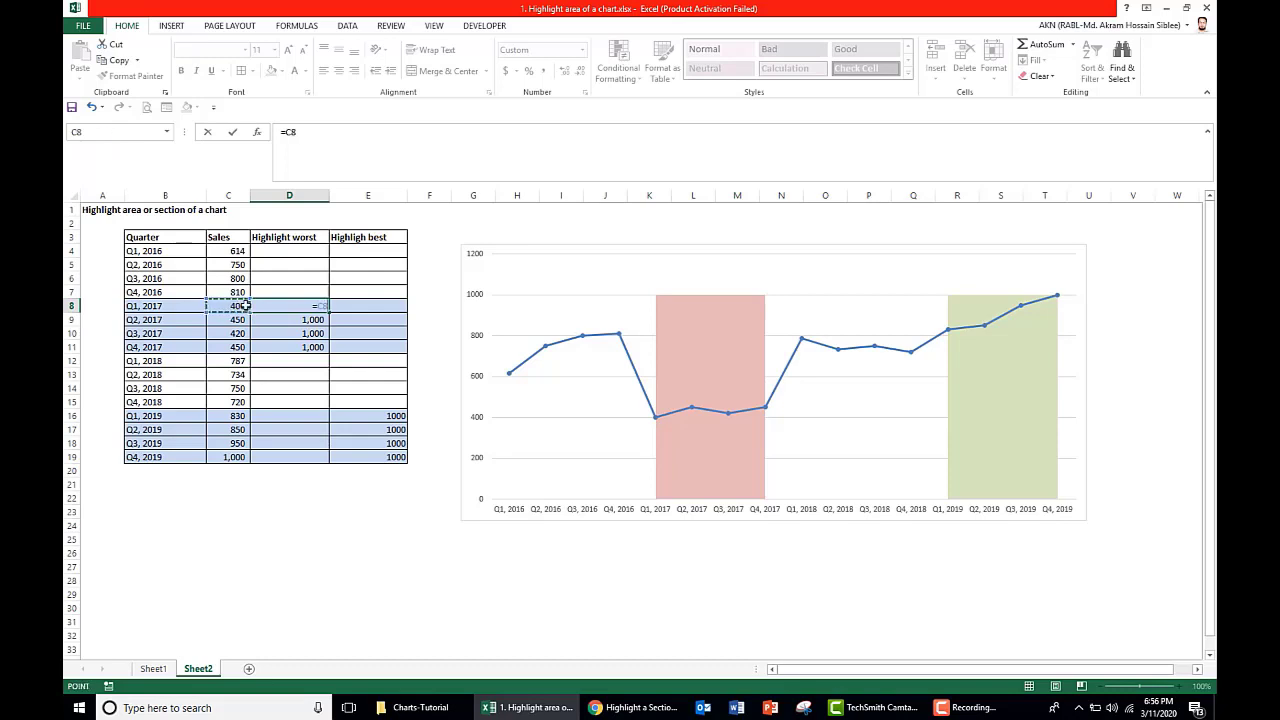
{"action": "key", "text": "ctrl+Return"}
{"action": "left_click_drag", "start_coordinate": [329, 311], "coordinate": [321, 348]}
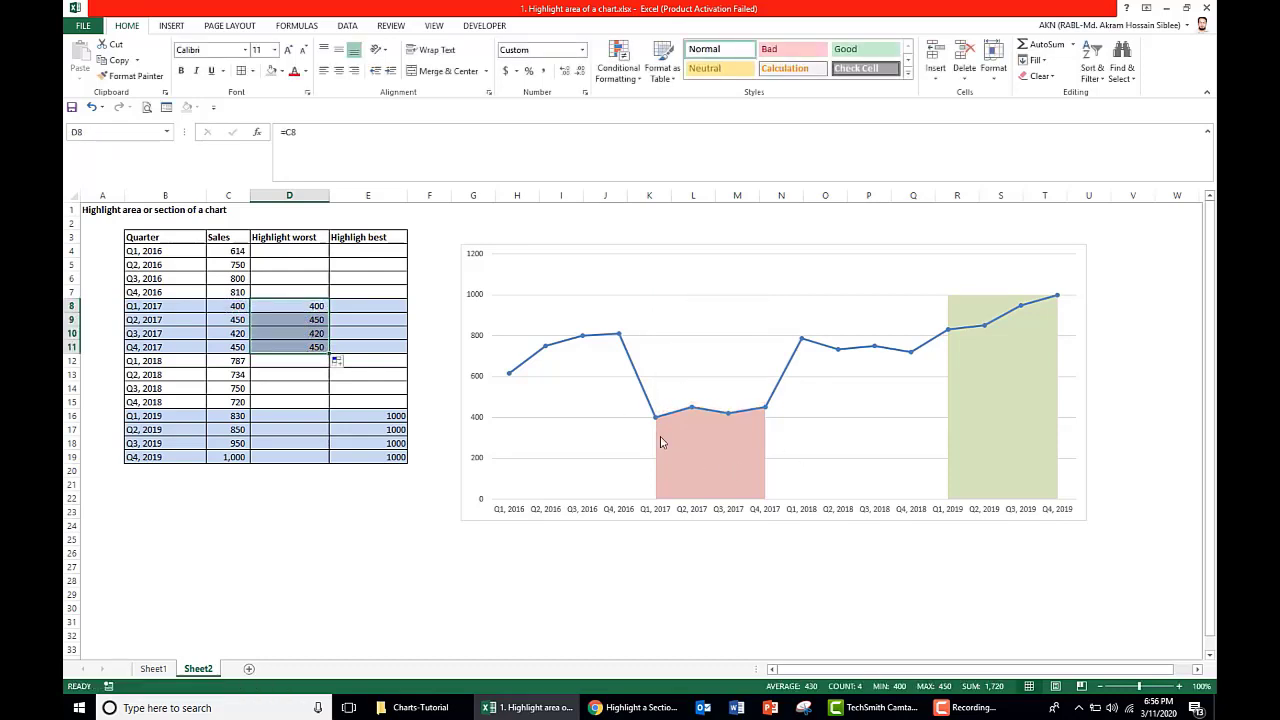
- Link E16:E19 to the 2019 sales with =C16 filled down, so the green band follows the line
{"action": "left_click", "coordinate": [383, 415]}
{"action": "type", "text": "="}
{"action": "left_click", "coordinate": [232, 420]}
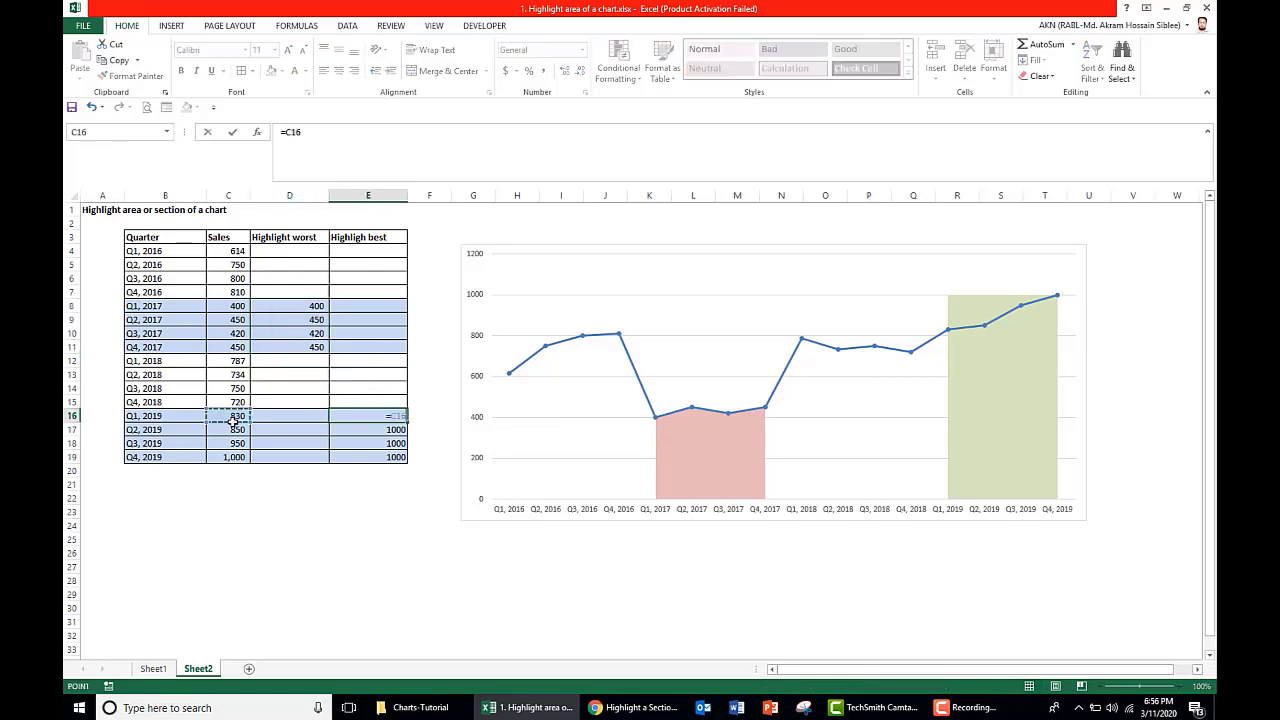
{"action": "key", "text": "ctrl+Return"}
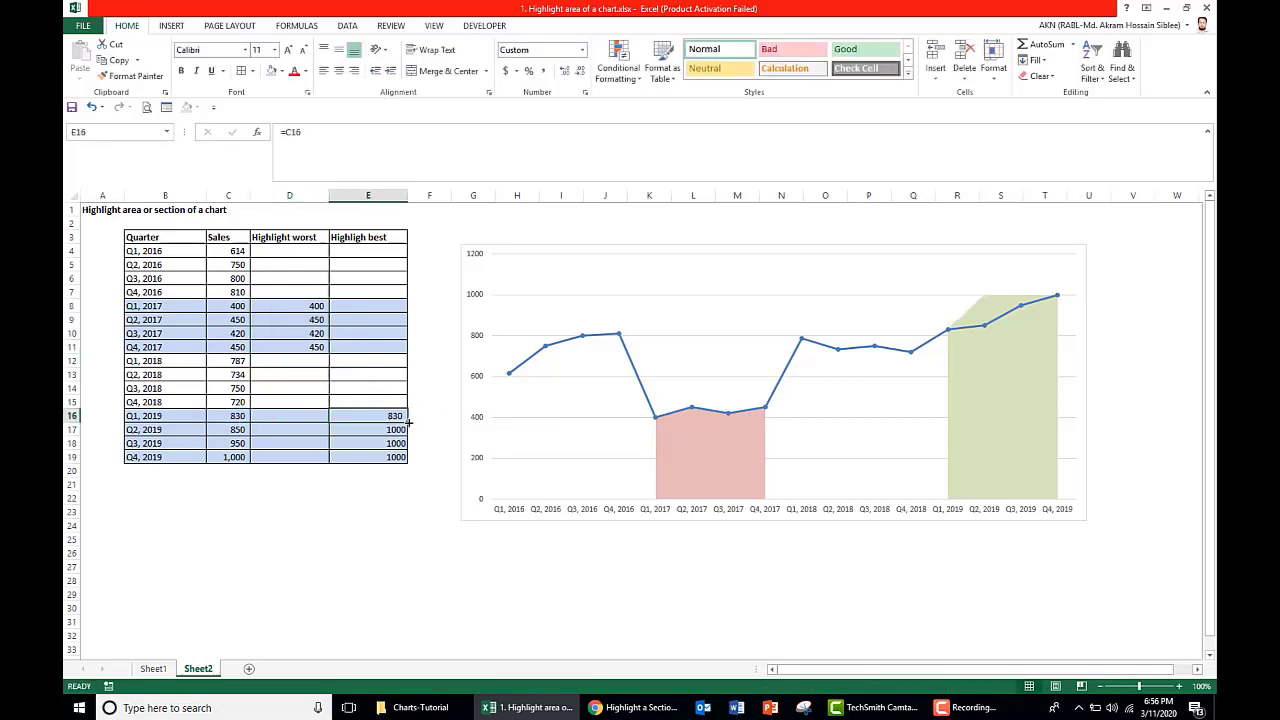
{"action": "left_click_drag", "start_coordinate": [409, 423], "coordinate": [409, 463]}
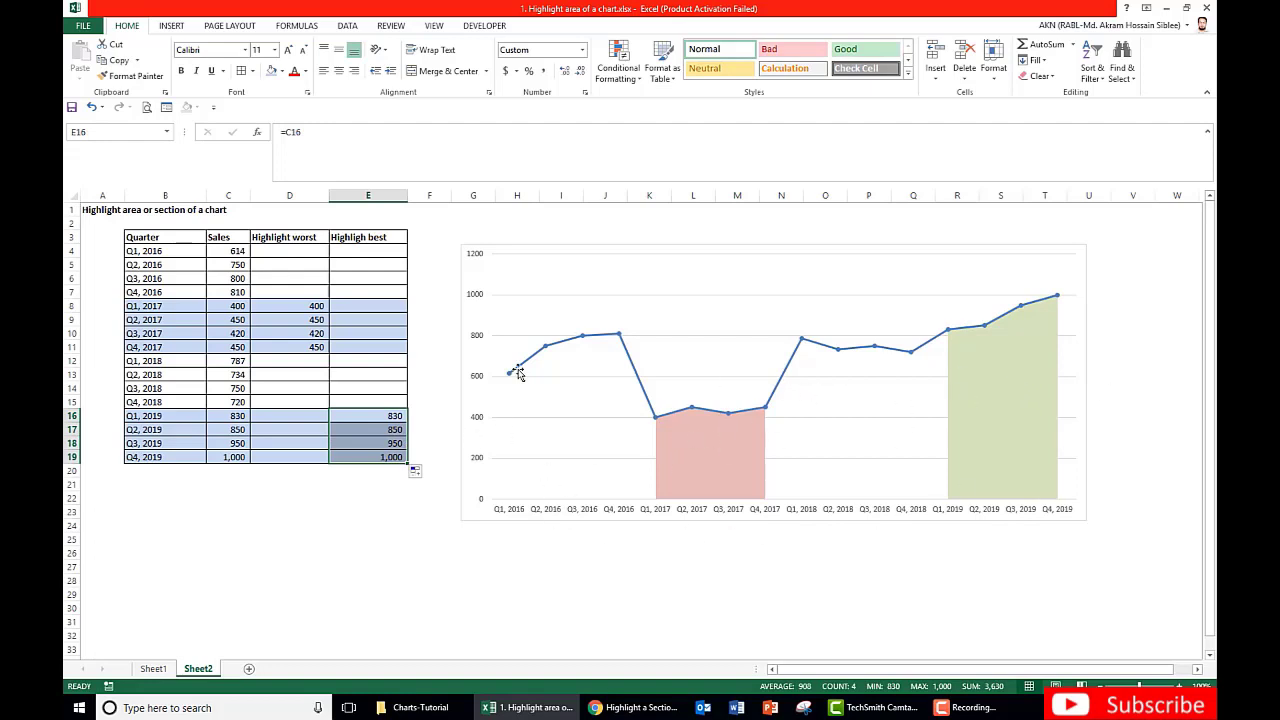
- Restore 1,000 in D8 and fill it down through D11 for a full-height red band
{"action": "left_click", "coordinate": [322, 306]}
{"action": "type", "text": "1000"}
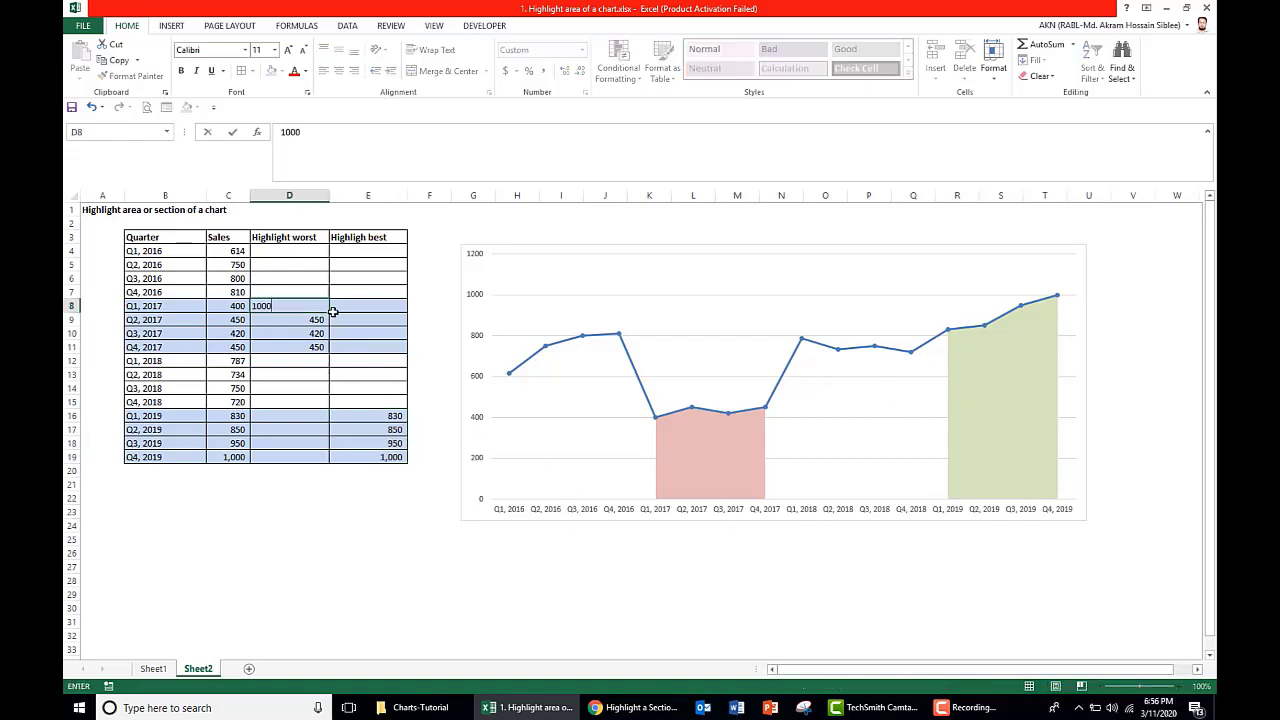
{"action": "key", "text": "Return"}
{"action": "left_click", "coordinate": [311, 307]}
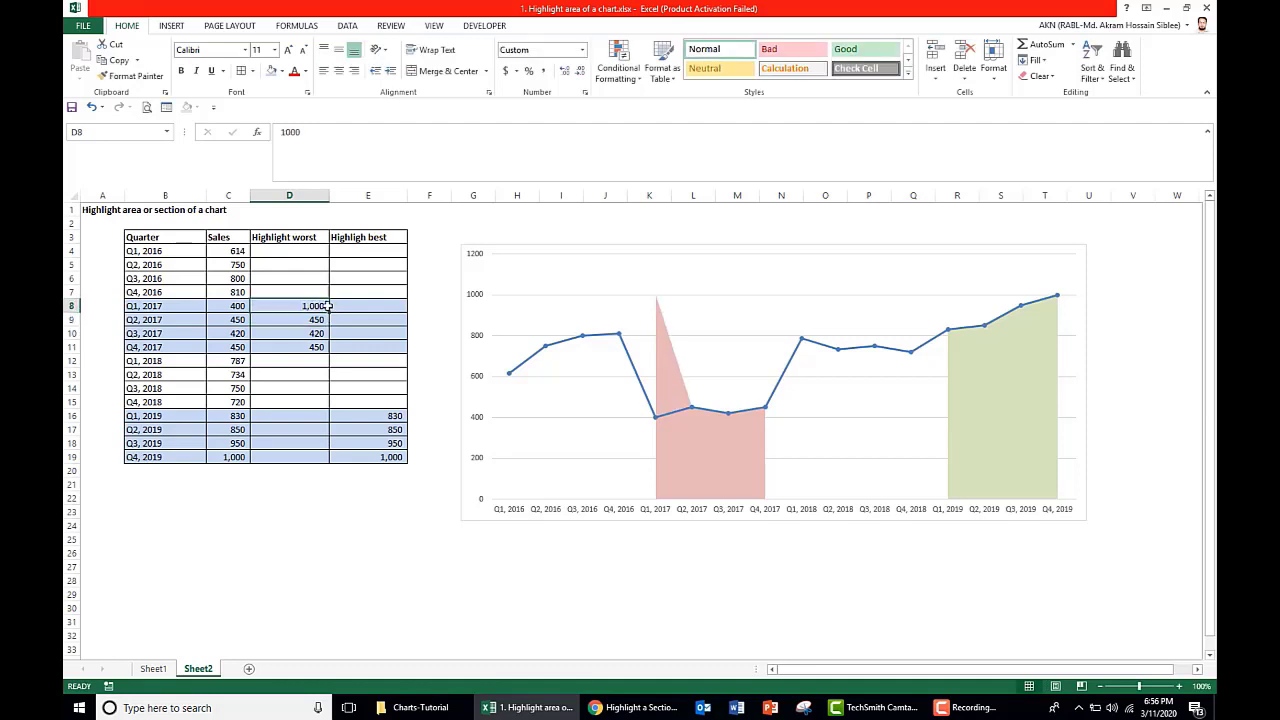
{"action": "left_click_drag", "start_coordinate": [330, 310], "coordinate": [338, 350]}
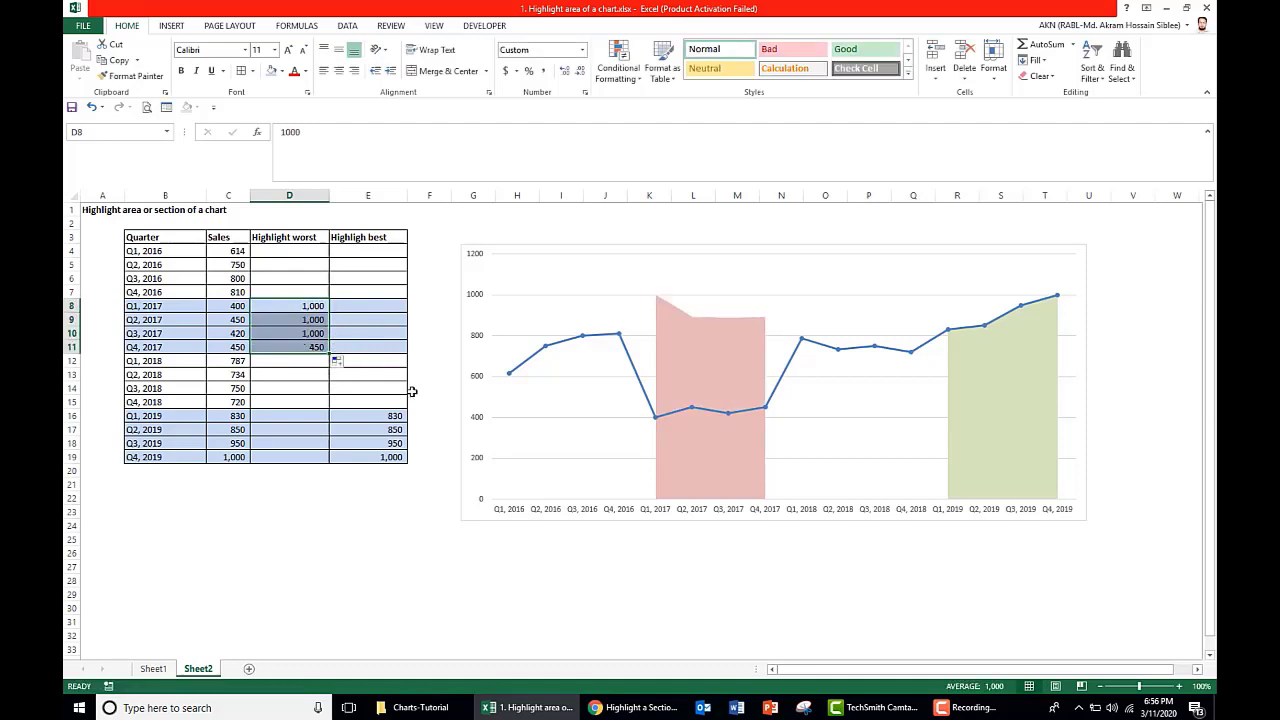
- Restore 1,000 in E16 and fill it down through E19 for a full-height green band
{"action": "left_click", "coordinate": [397, 414]}
{"action": "type", "text": "10"}
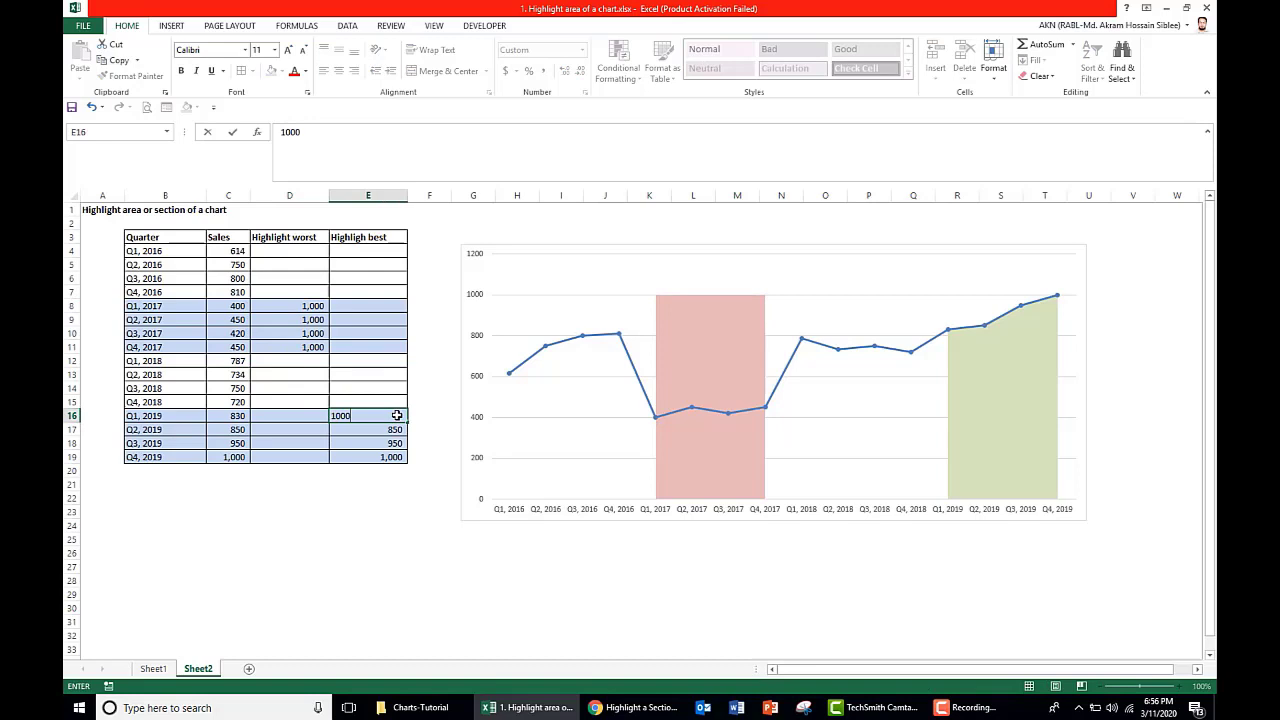
{"action": "type", "text": "00"}
{"action": "left_click", "coordinate": [397, 414]}
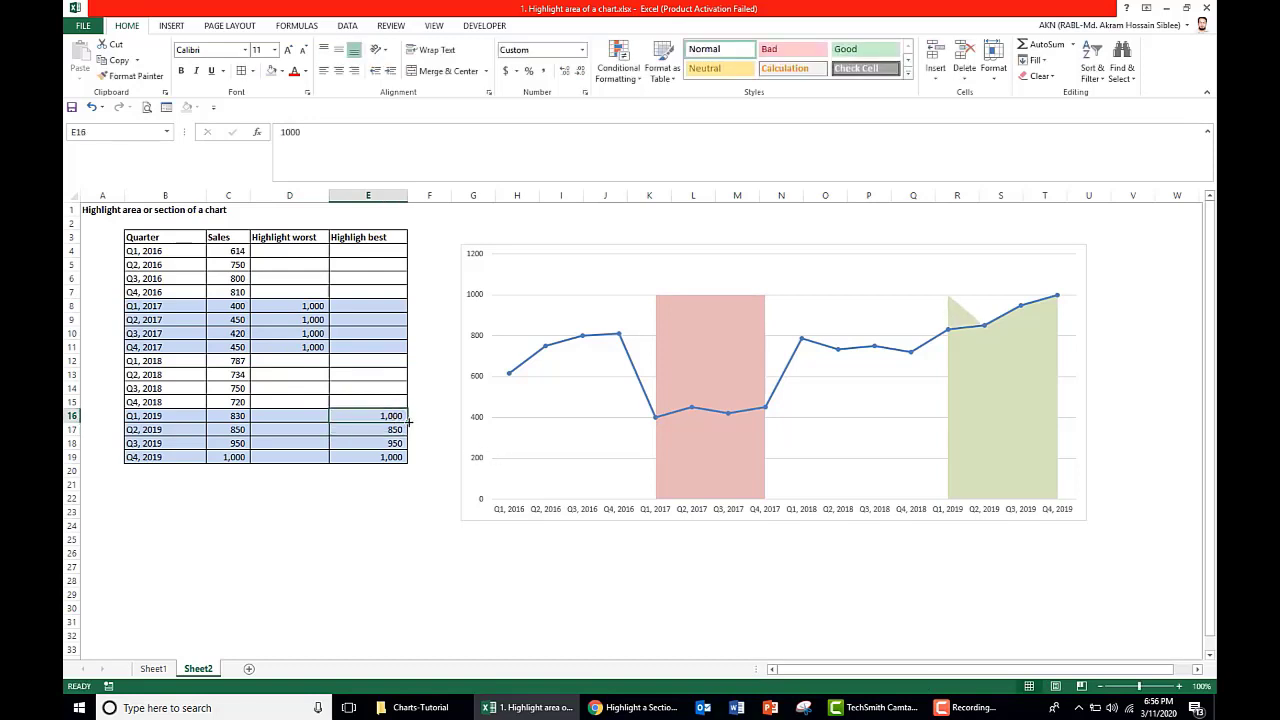
{"action": "left_click_drag", "start_coordinate": [409, 422], "coordinate": [414, 463]}
{"action": "left_click", "coordinate": [655, 567]}
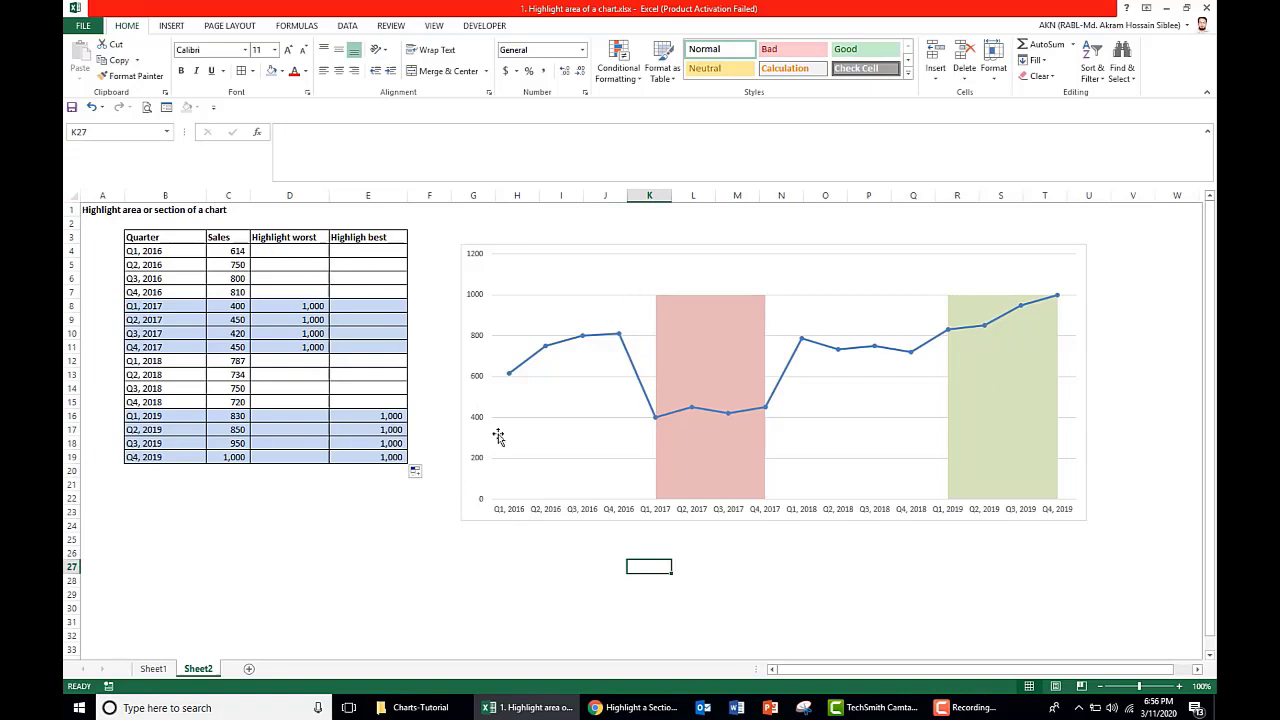
{"action": "left_click", "coordinate": [435, 556]}
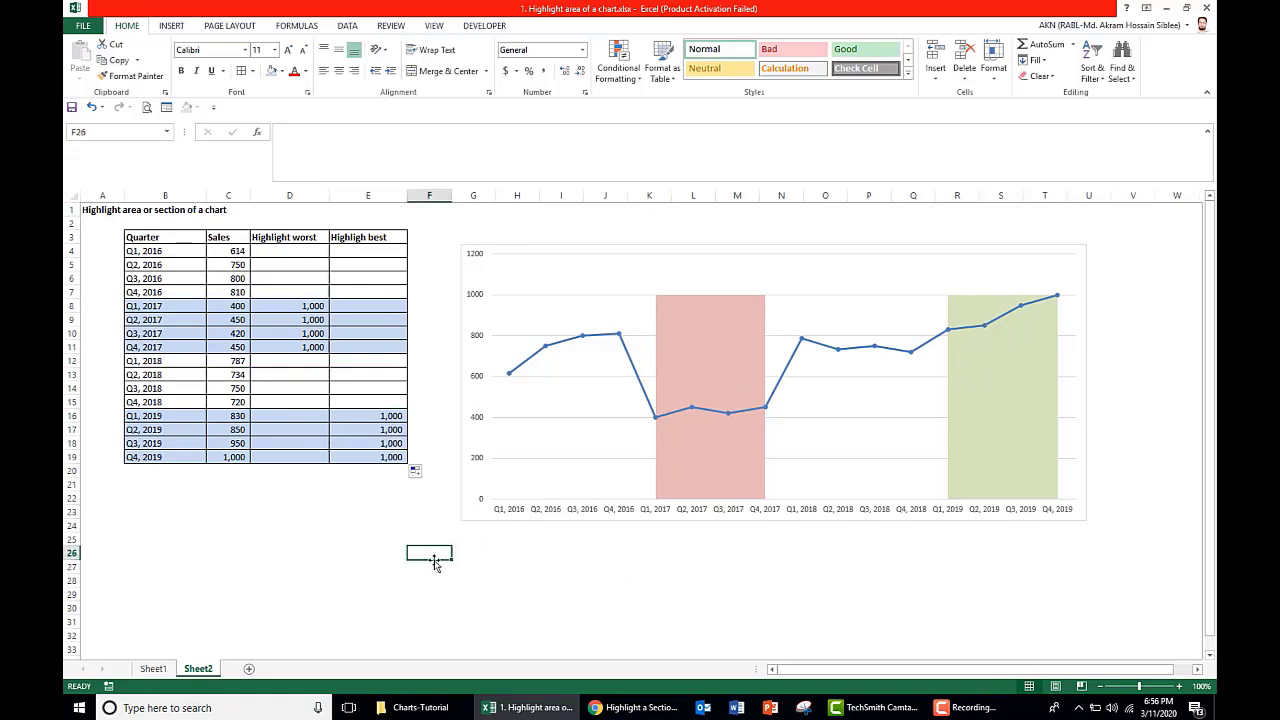